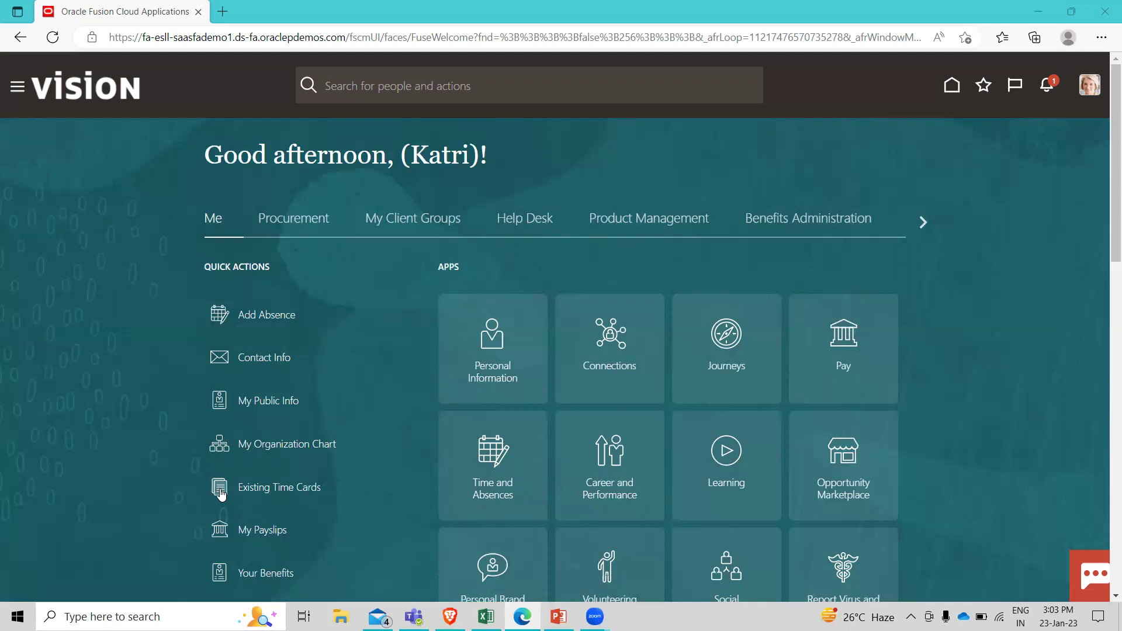
Open the employee's Existing Time Cards page from Quick Actions
{"action": "left_click", "coordinate": [221, 493]}
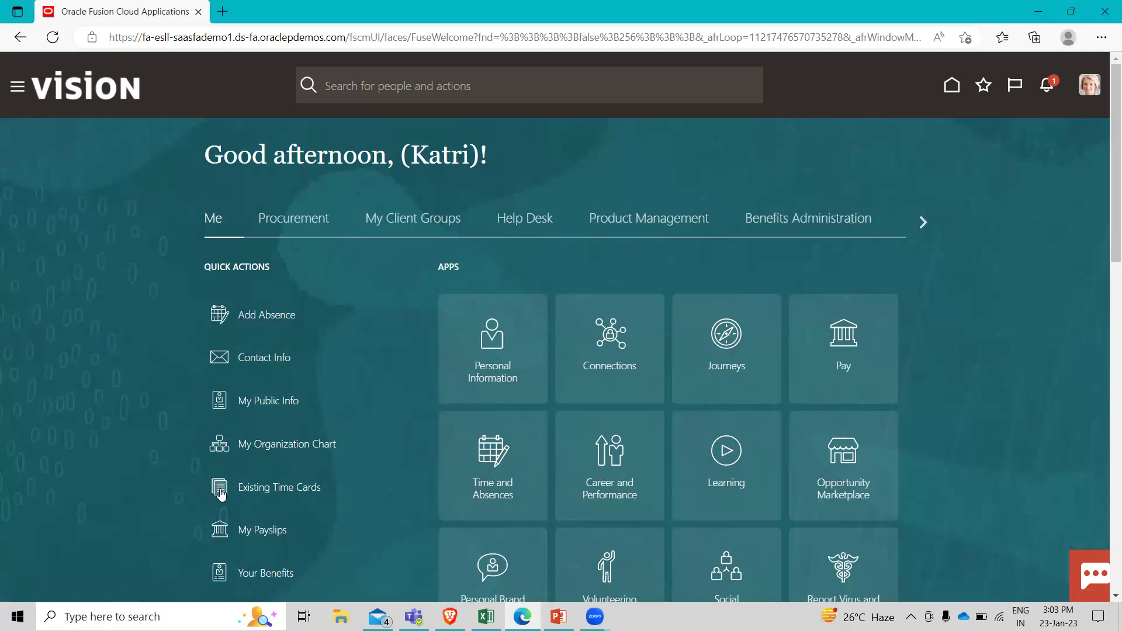
{"action": "left_click", "coordinate": [253, 492]}
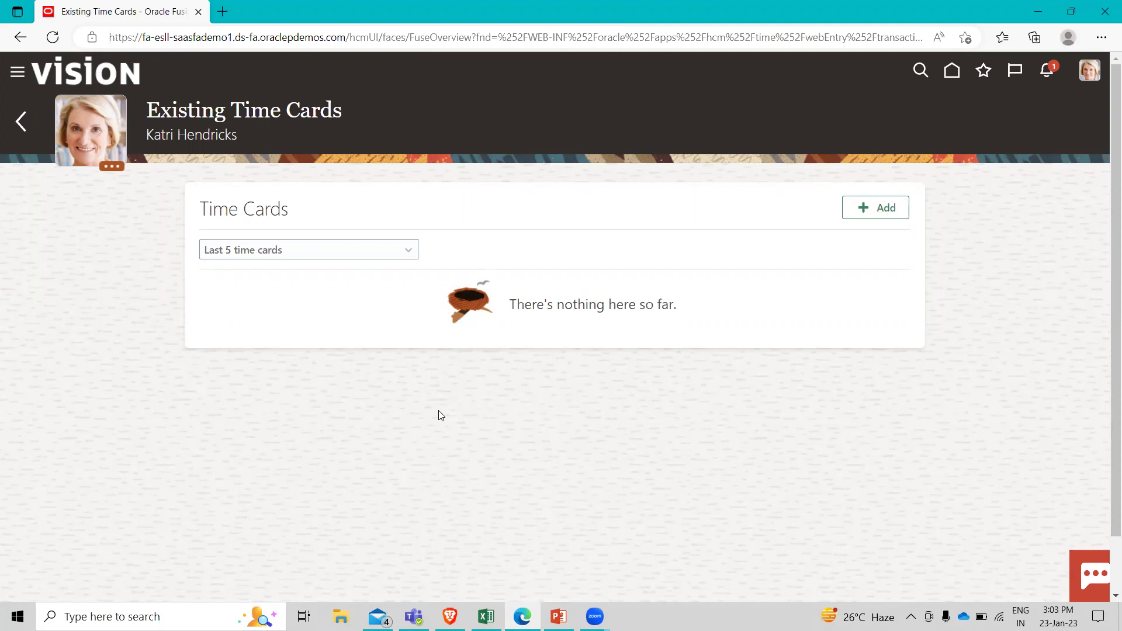
Start a new time card for 1/23/23–1/29/23 and add a blank time entry
{"action": "left_click", "coordinate": [866, 213]}
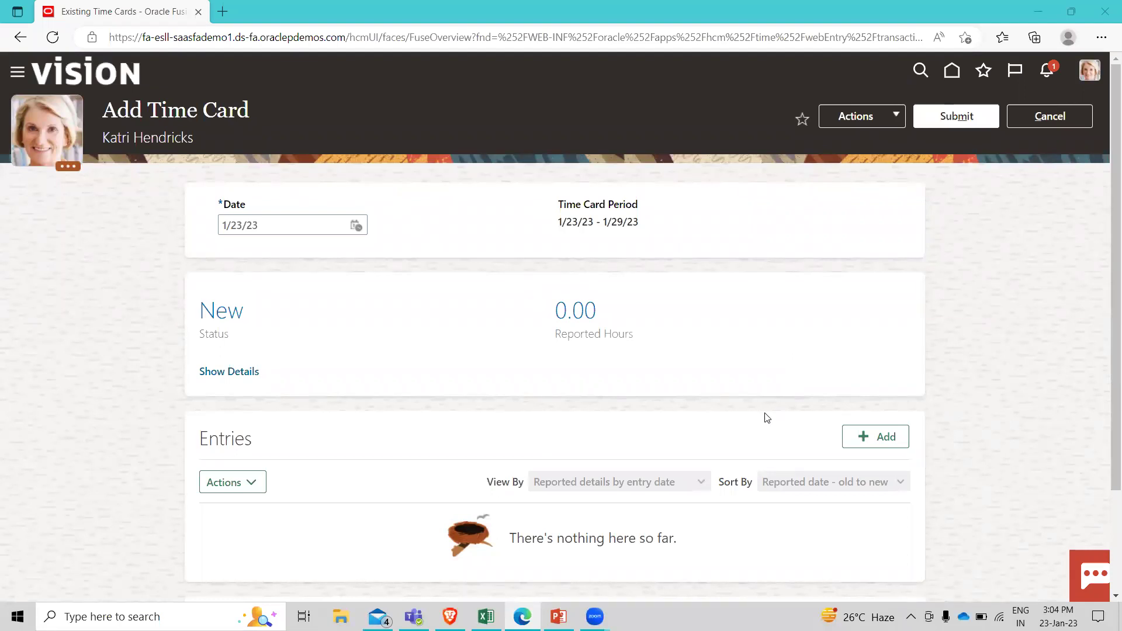
{"action": "scroll", "coordinate": [767, 418], "scroll_direction": "down", "scroll_amount": 2}
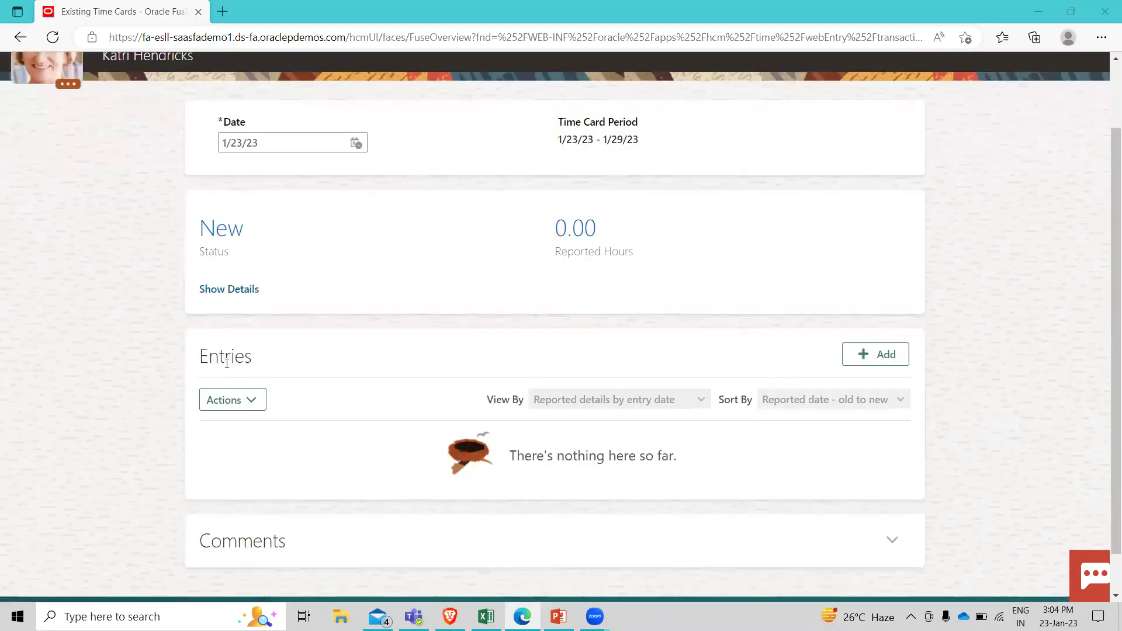
{"action": "left_click", "coordinate": [872, 349]}
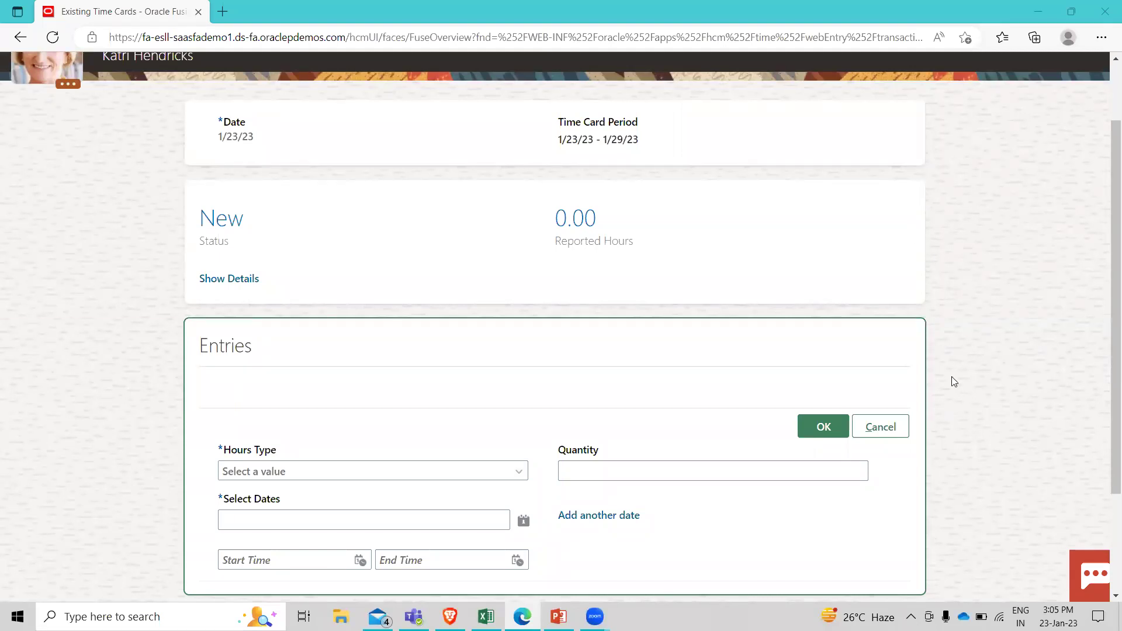
Choose Regular from the hours type list for the new entry
{"action": "scroll", "coordinate": [952, 379], "scroll_direction": "down", "scroll_amount": 2}
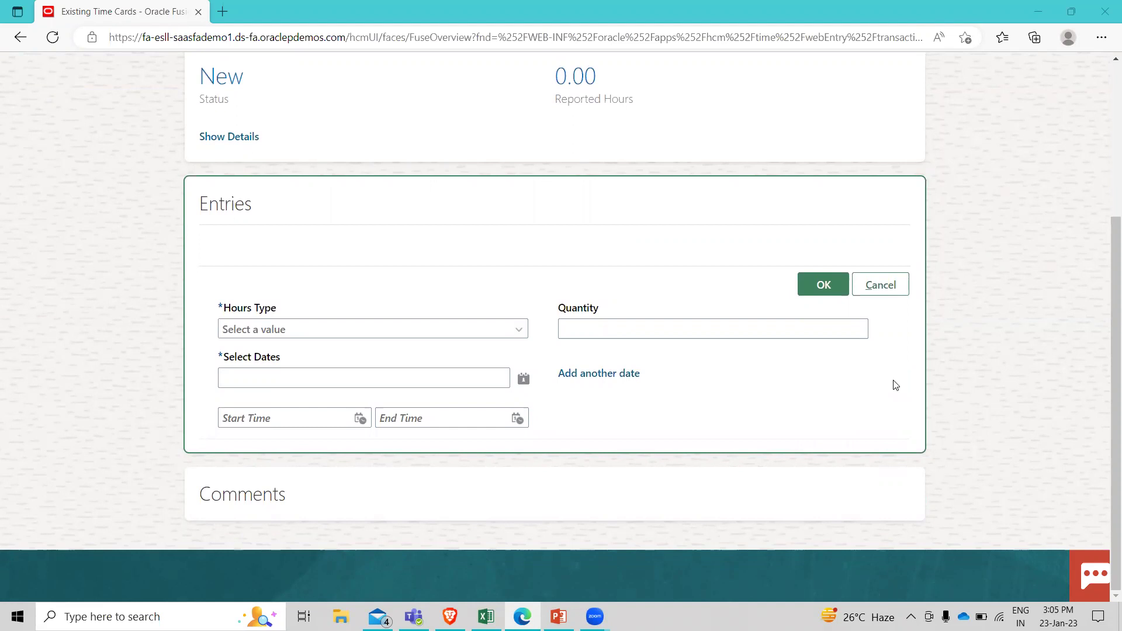
{"action": "left_click", "coordinate": [282, 329]}
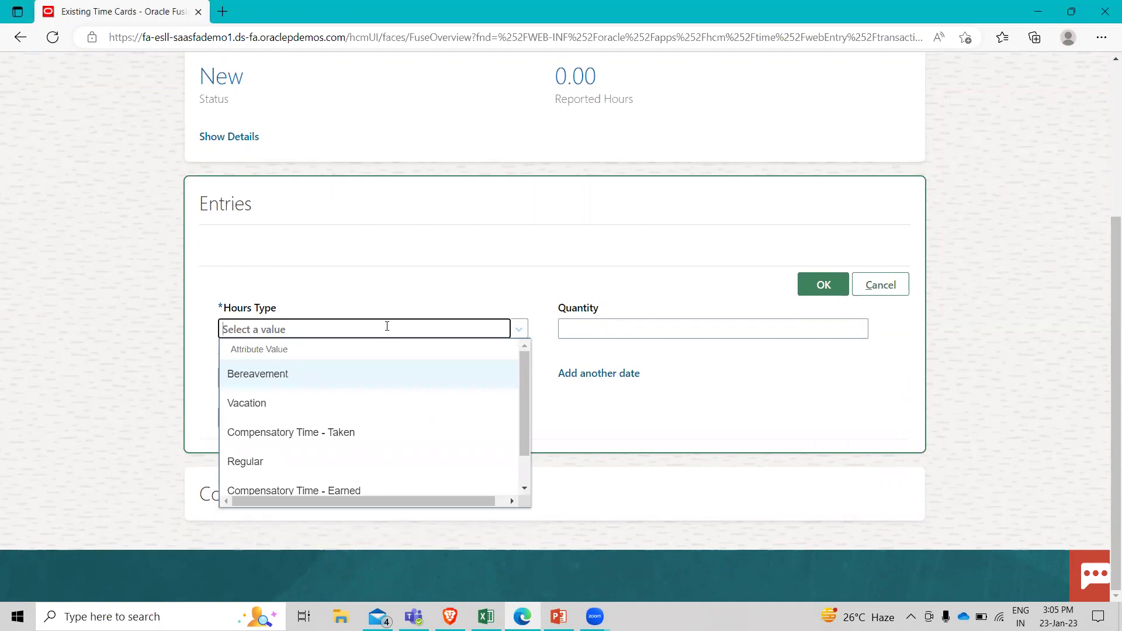
{"action": "scroll", "coordinate": [391, 381], "scroll_direction": "down", "scroll_amount": 2}
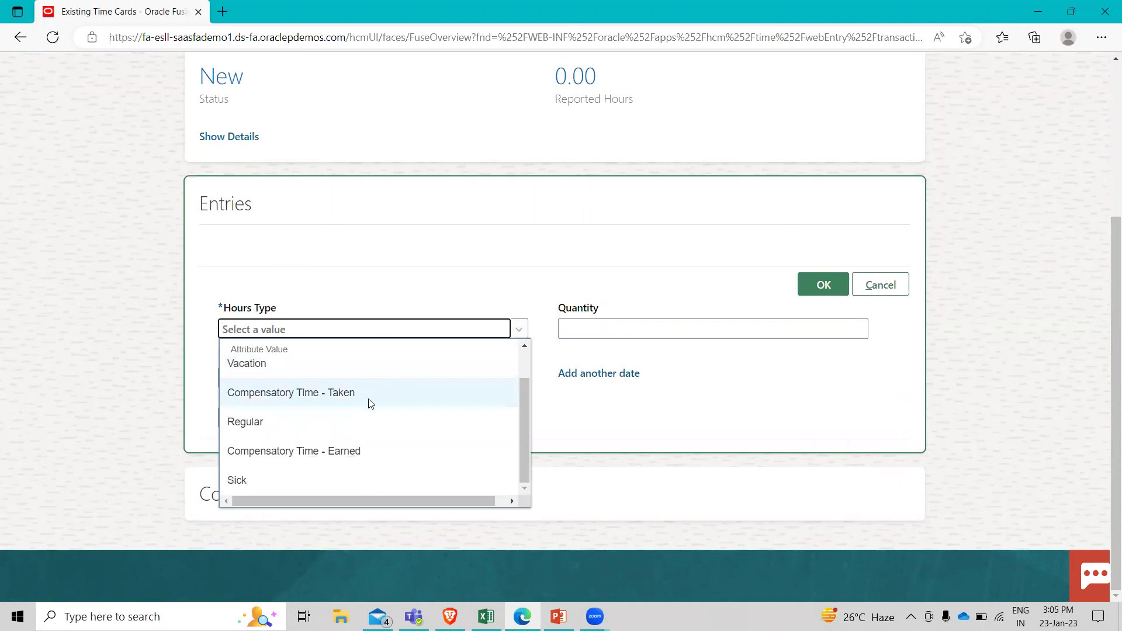
{"action": "left_click", "coordinate": [301, 421]}
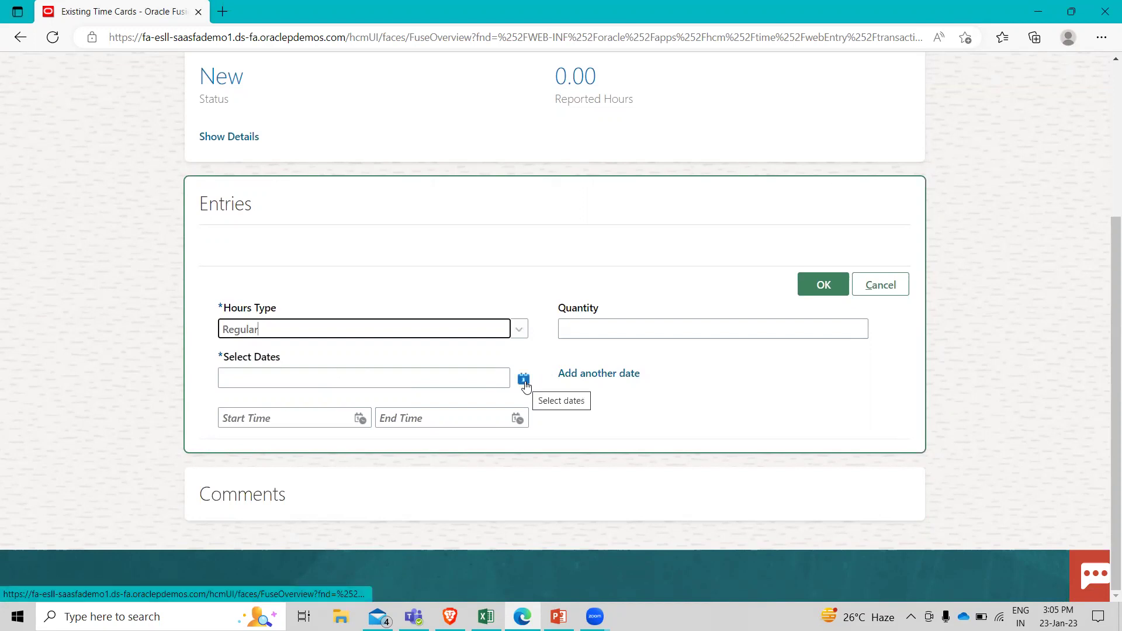
Pick January 23 and January 24 as the Regular entry's dates
{"action": "left_click", "coordinate": [524, 380]}
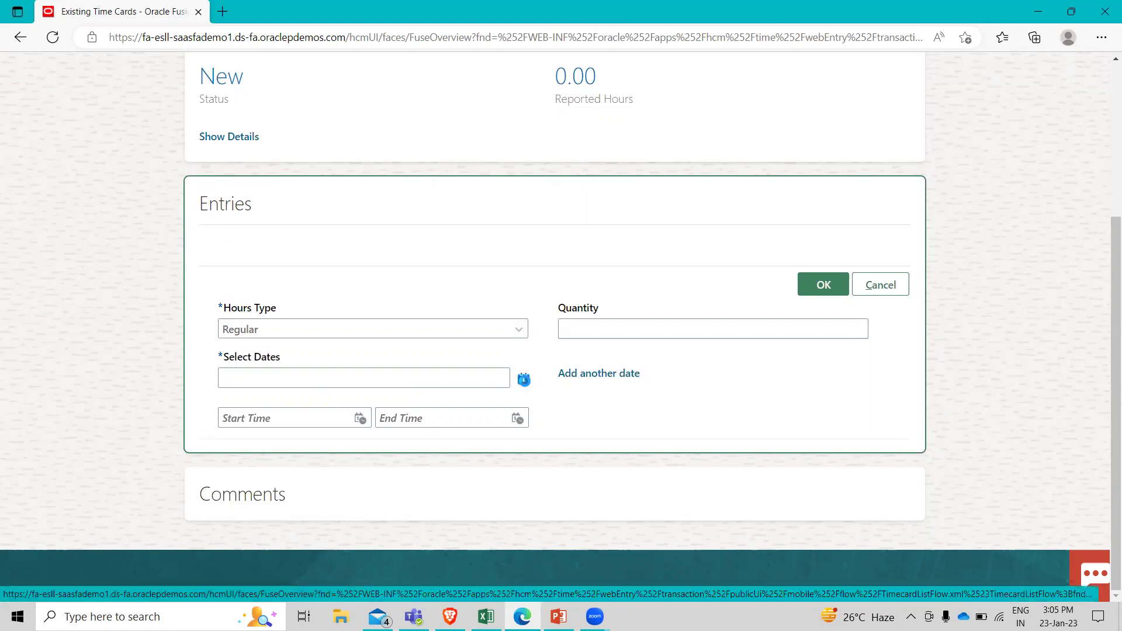
{"action": "left_click", "coordinate": [523, 381]}
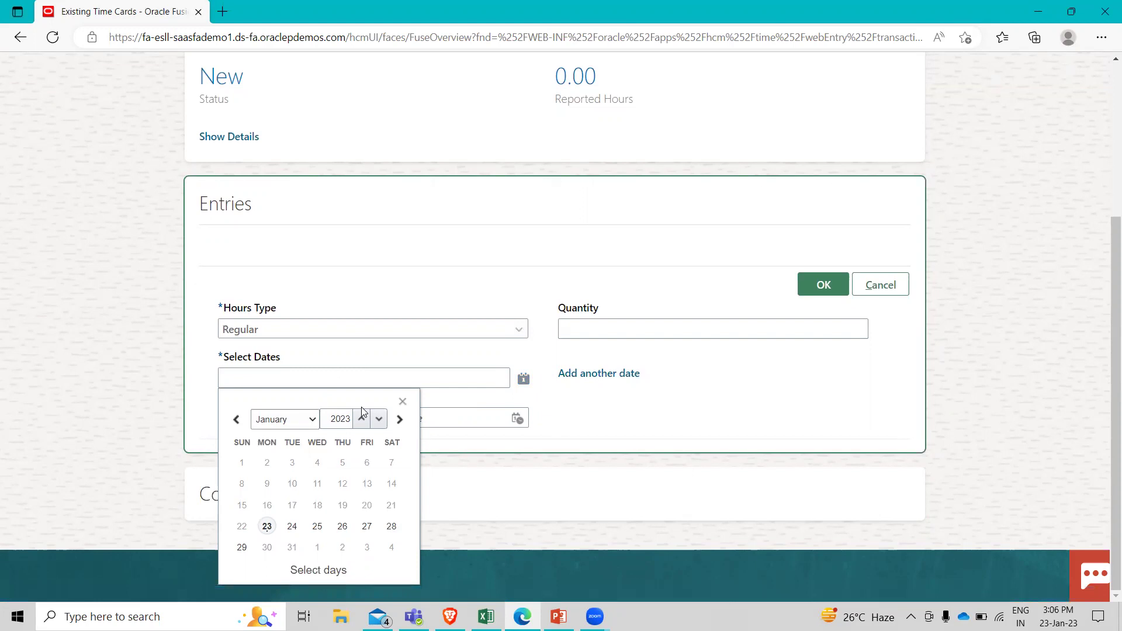
{"action": "left_click", "coordinate": [270, 529]}
{"action": "left_click", "coordinate": [268, 528]}
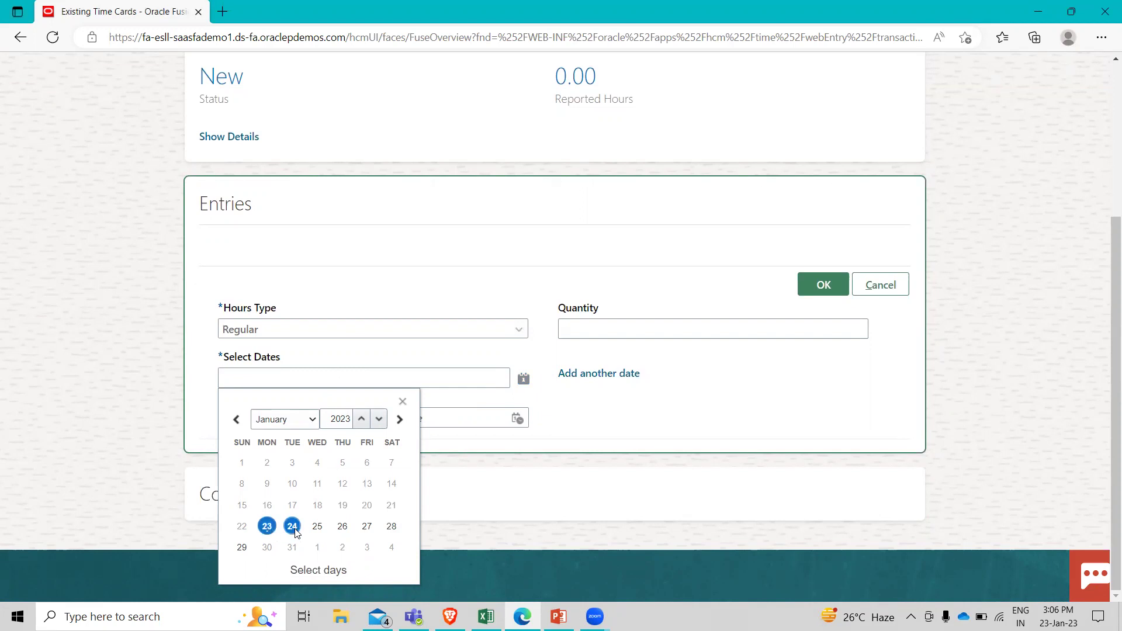
{"action": "left_click", "coordinate": [293, 527]}
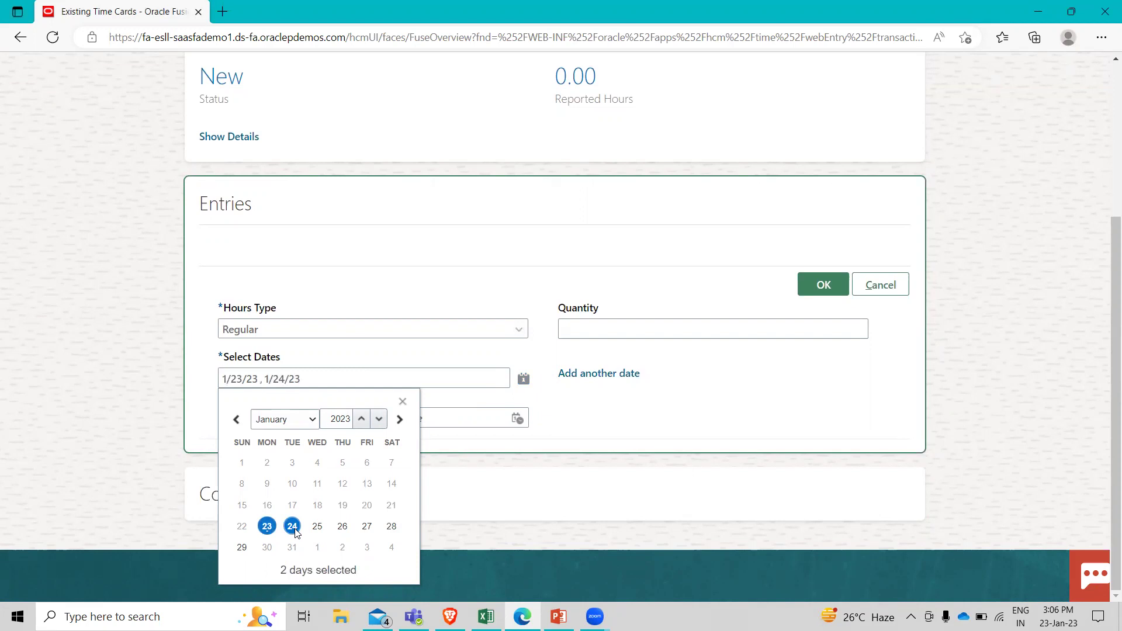
{"action": "left_click", "coordinate": [487, 514]}
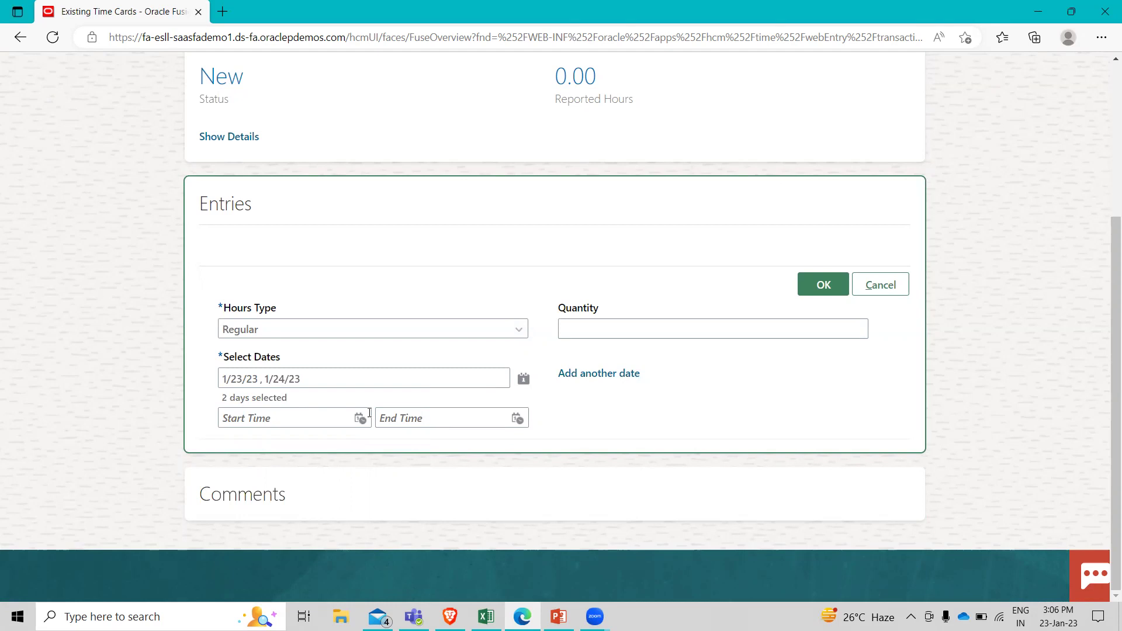
Set the entry's start time to 8:30 AM
{"action": "left_click", "coordinate": [359, 419]}
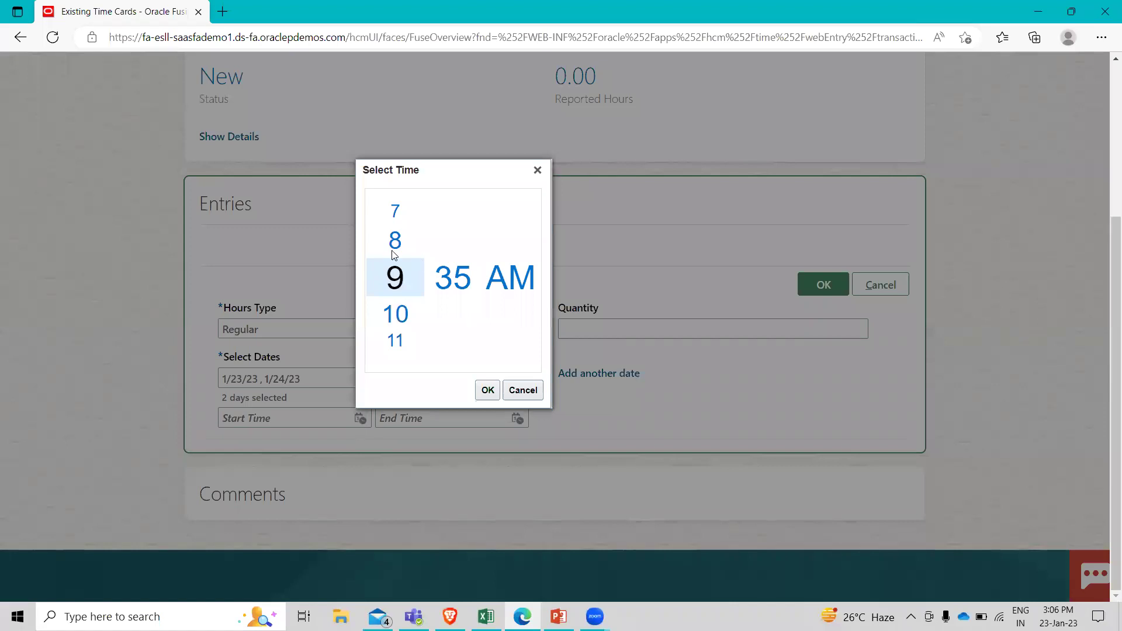
{"action": "left_click", "coordinate": [395, 241]}
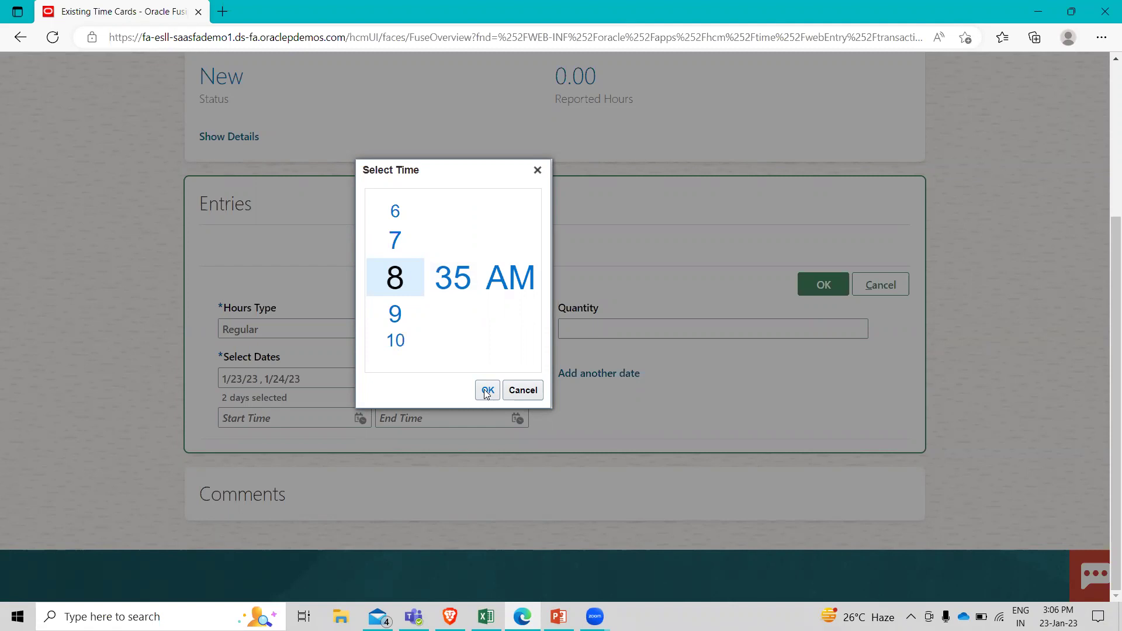
{"action": "left_click", "coordinate": [458, 297]}
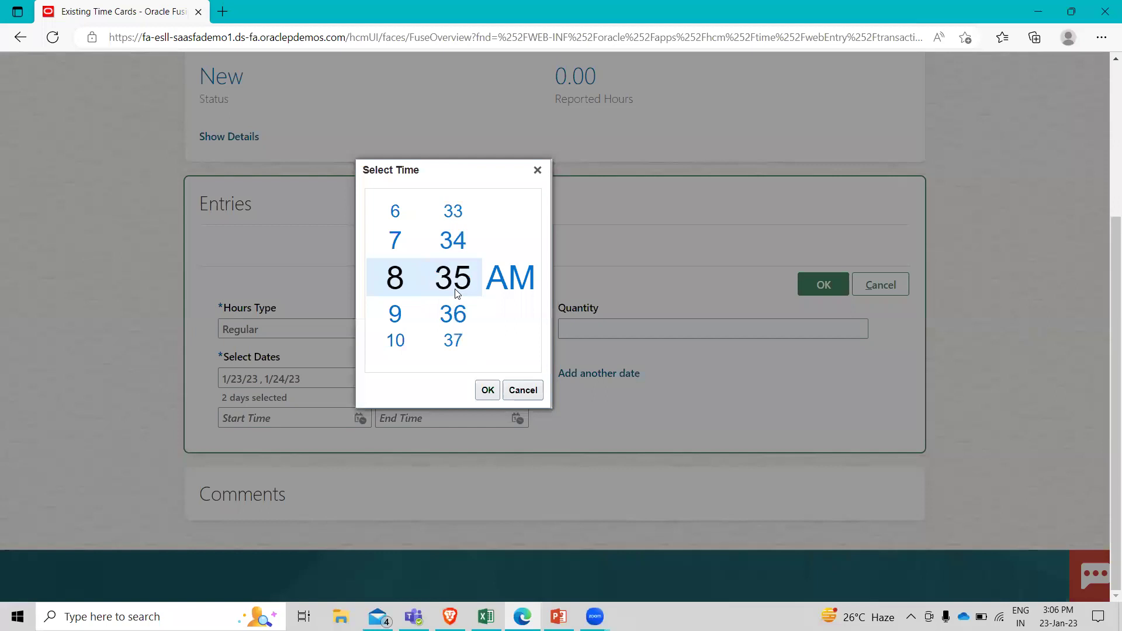
{"action": "scroll", "coordinate": [458, 293], "scroll_direction": "down", "scroll_amount": 1}
{"action": "scroll", "coordinate": [458, 293], "scroll_direction": "up", "scroll_amount": 3}
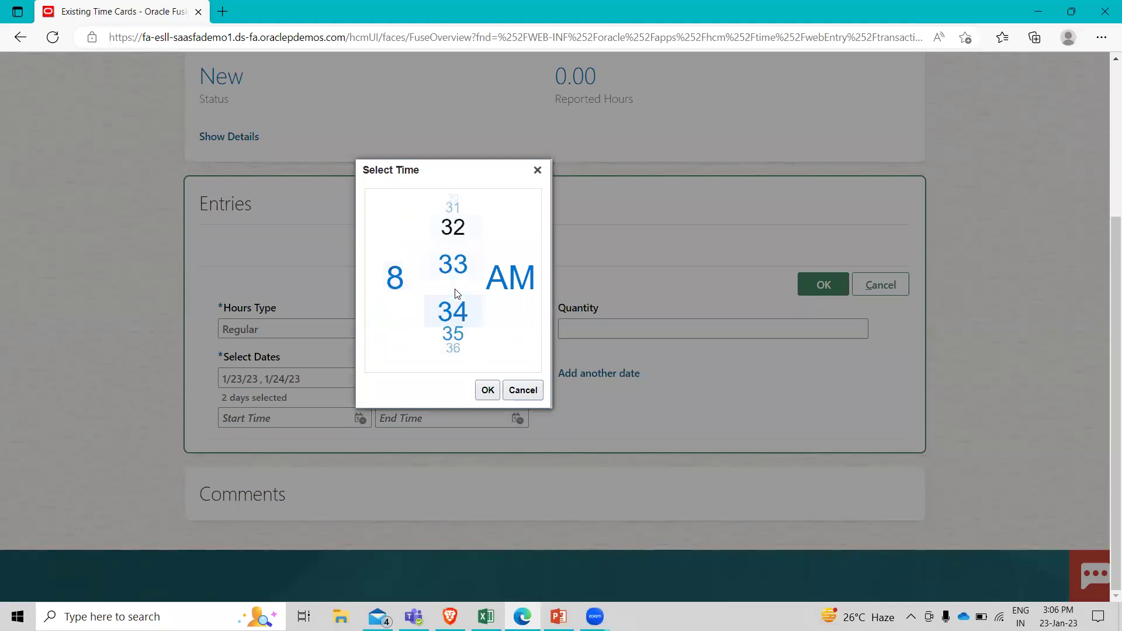
{"action": "scroll", "coordinate": [458, 293], "scroll_direction": "up", "scroll_amount": 3}
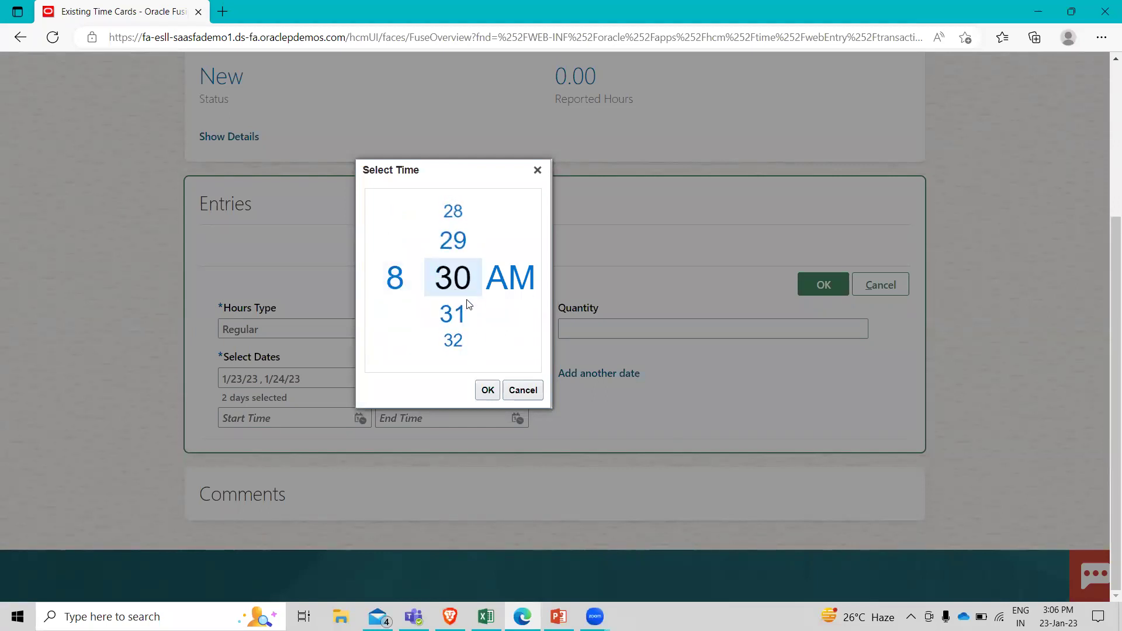
{"action": "left_click", "coordinate": [487, 390]}
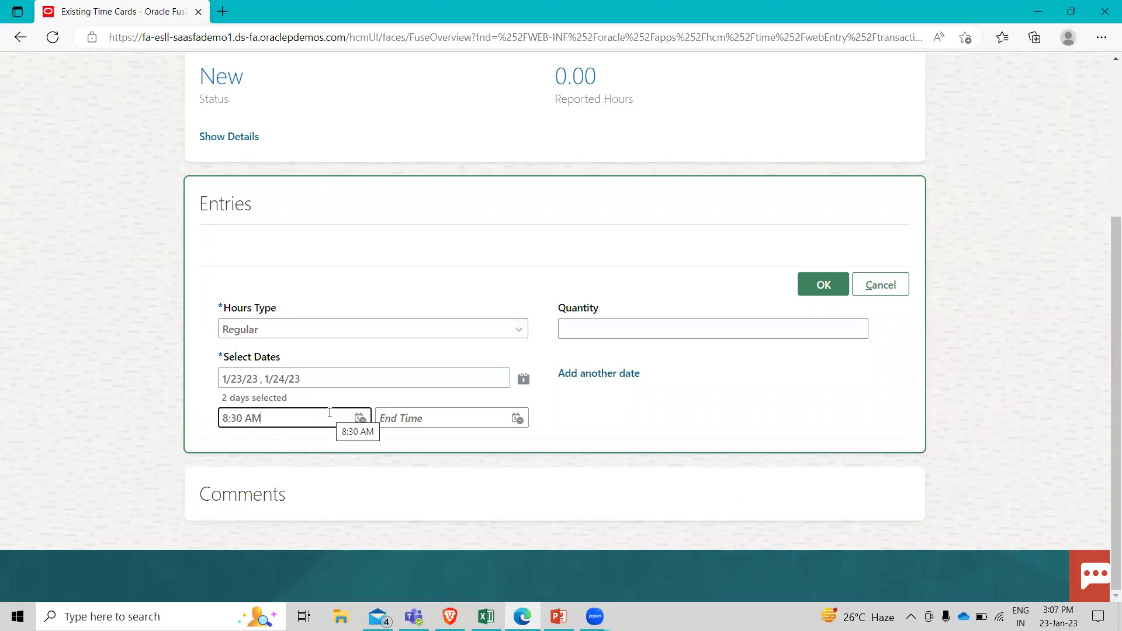
Set the Jan 23–24 end time to 4:30 PM, correcting the picked 4:35
{"action": "left_click", "coordinate": [516, 418]}
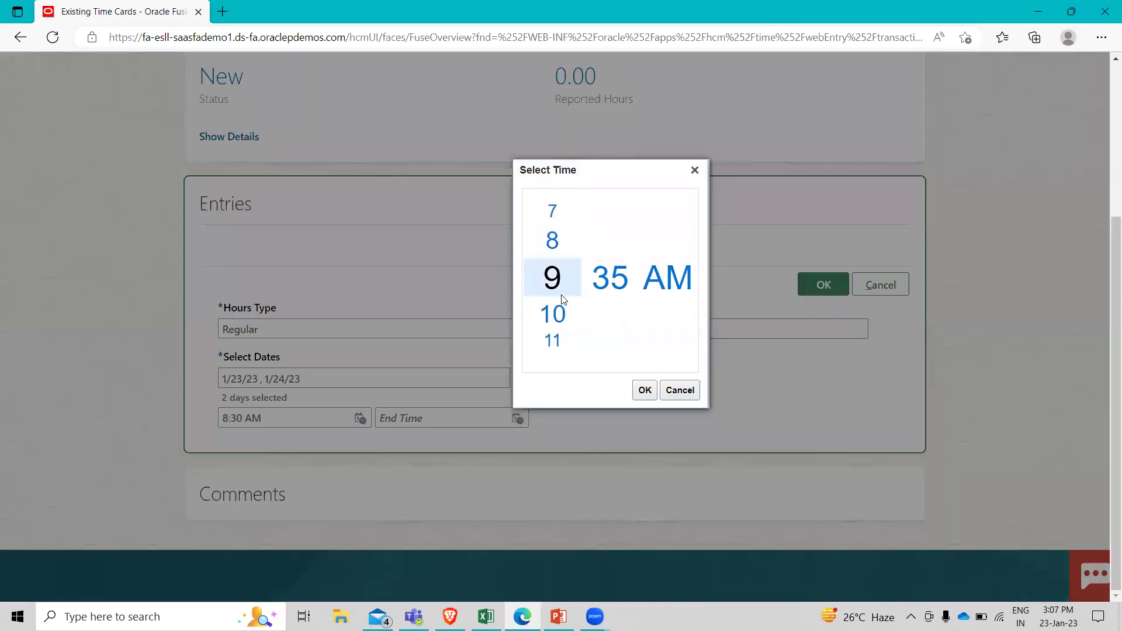
{"action": "scroll", "coordinate": [563, 299], "scroll_direction": "down", "scroll_amount": 2}
{"action": "scroll", "coordinate": [563, 299], "scroll_direction": "up", "scroll_amount": 7}
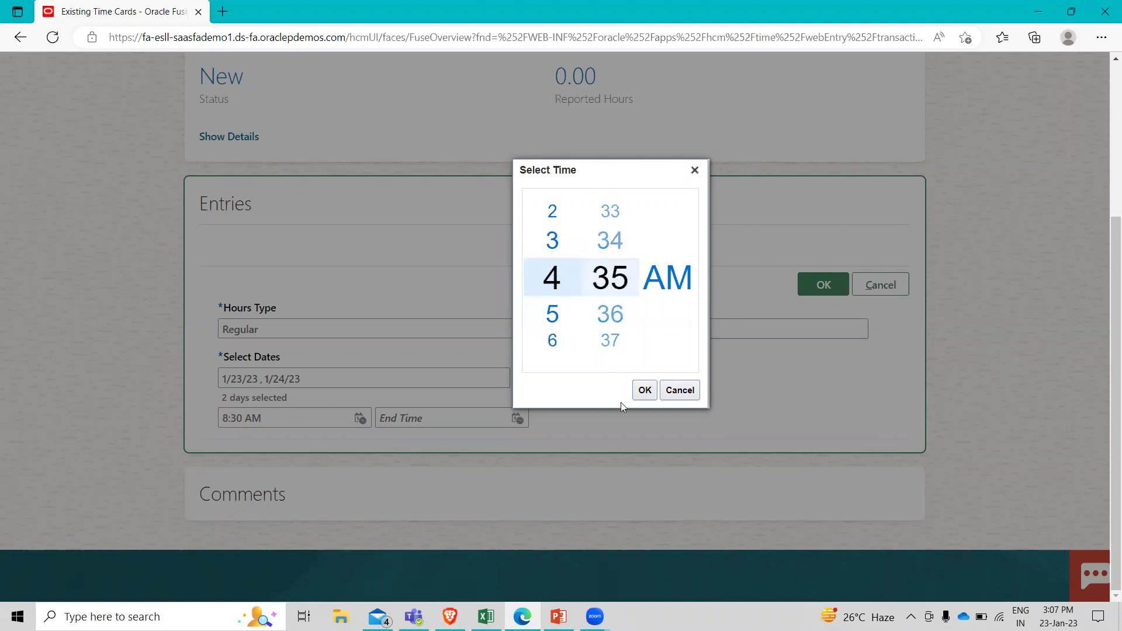
{"action": "left_click", "coordinate": [645, 390]}
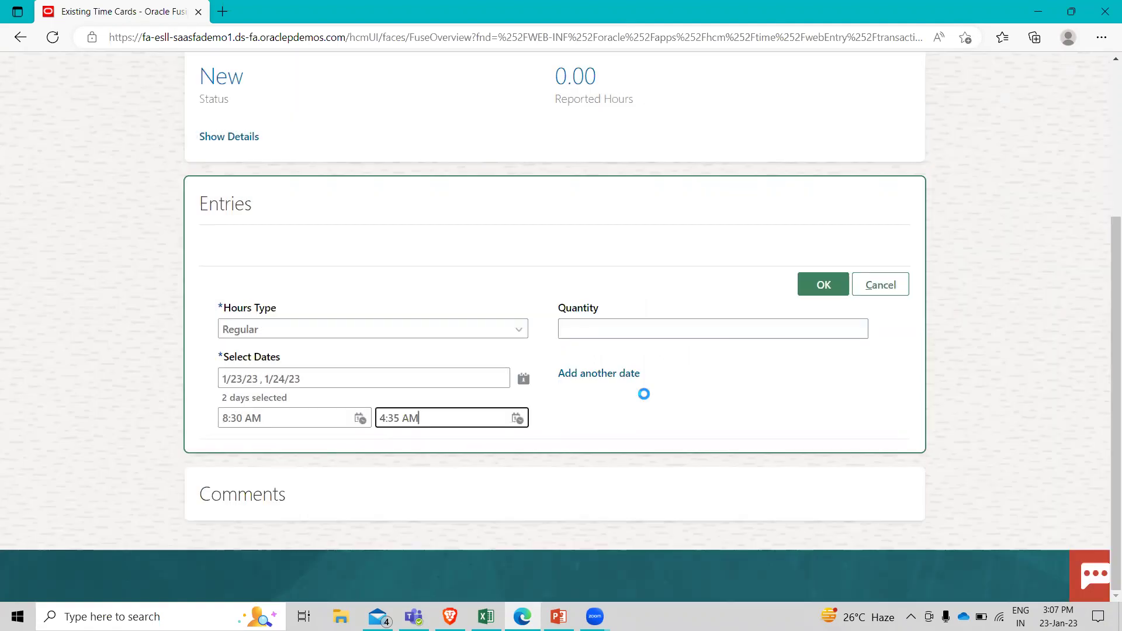
{"action": "left_click", "coordinate": [398, 417]}
{"action": "key", "text": "BackSpace"}
{"action": "key", "text": "BackSpace"}
{"action": "type", "text": "30"}
{"action": "key", "text": "Tab"}
{"action": "left_click", "coordinate": [408, 418]}
{"action": "key", "text": "BackSpace"}
{"action": "type", "text": "P"}
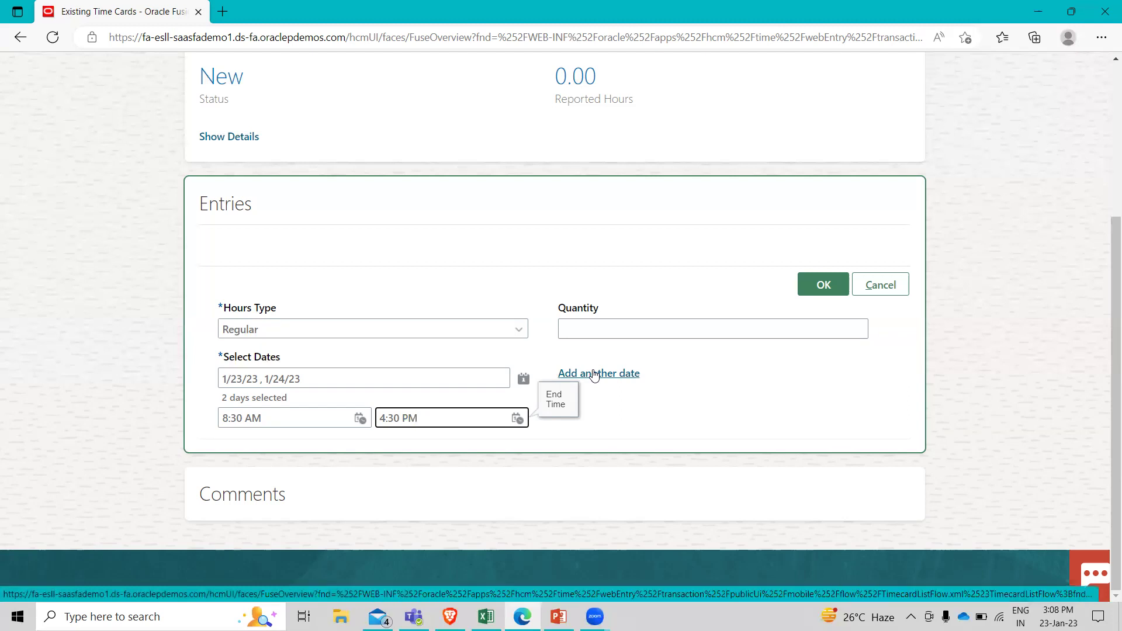
Add a second date row to the entry and select January 25
{"action": "left_click", "coordinate": [593, 374]}
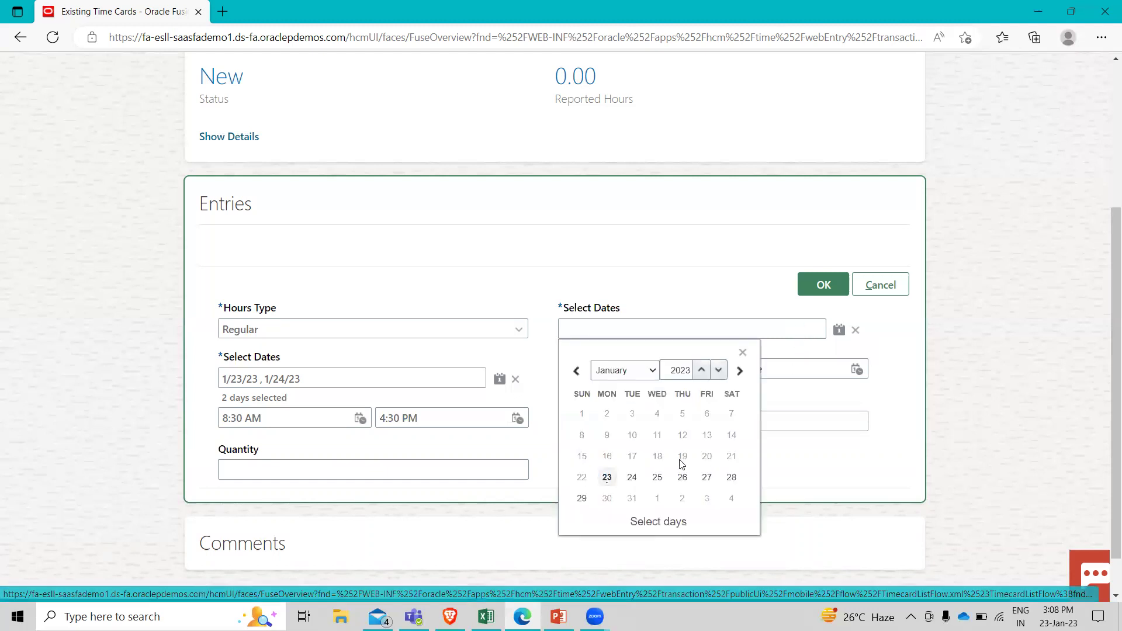
{"action": "left_click", "coordinate": [657, 478]}
{"action": "left_click", "coordinate": [656, 478]}
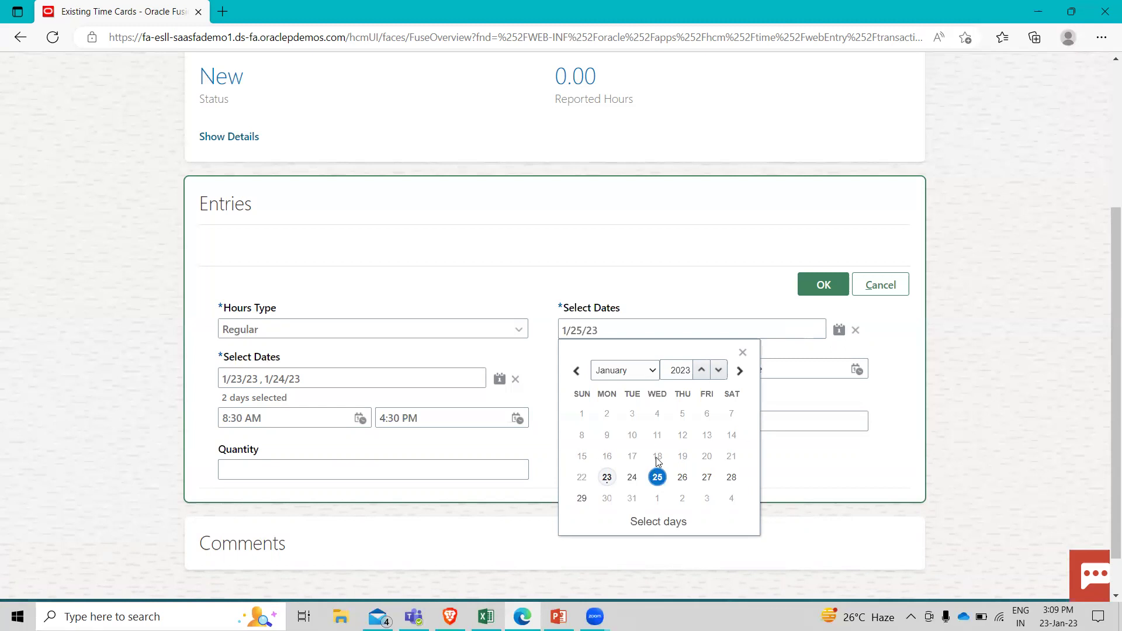
{"action": "left_click", "coordinate": [788, 476]}
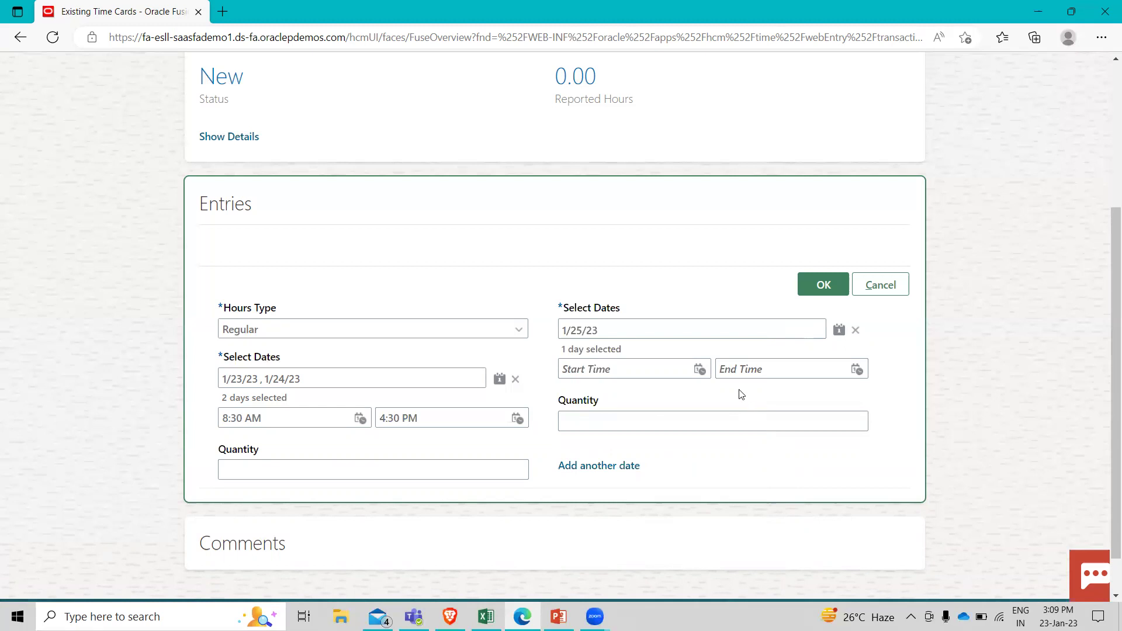
Give the January 25 row a start time of 7:00 AM
{"action": "left_click", "coordinate": [699, 371]}
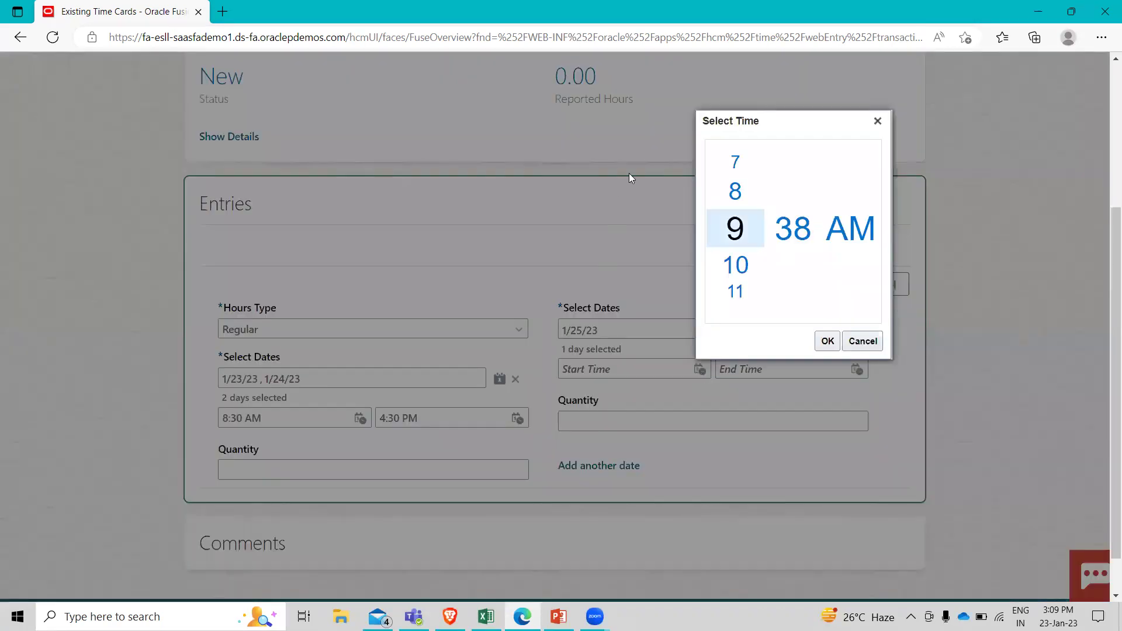
{"action": "left_click", "coordinate": [735, 162]}
{"action": "mouse_move", "coordinate": [789, 230]}
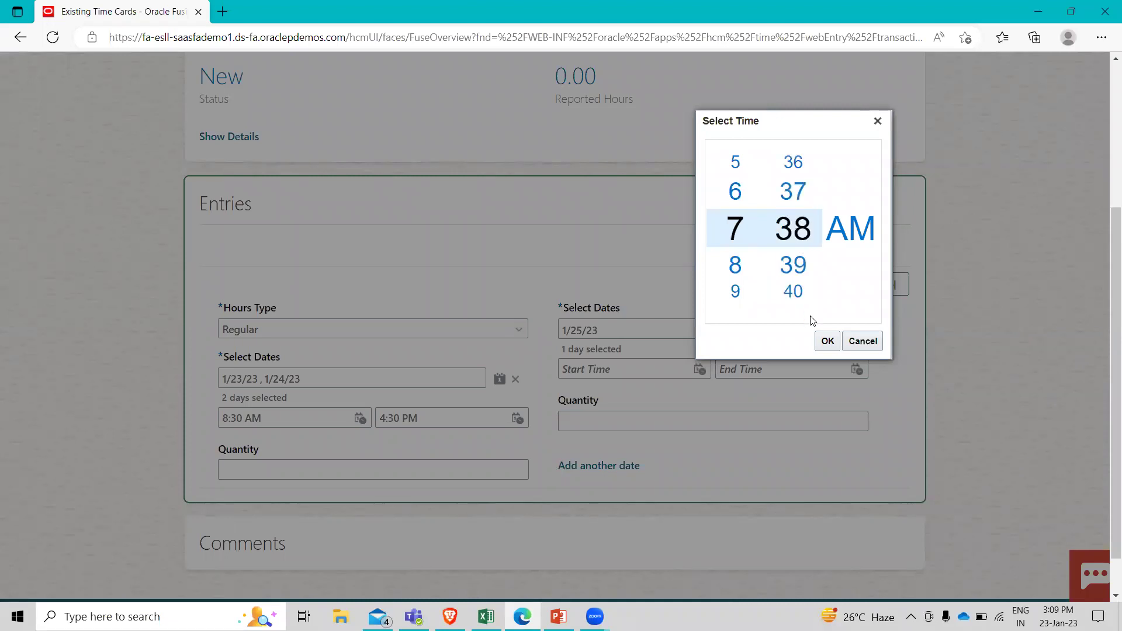
{"action": "left_click", "coordinate": [829, 341]}
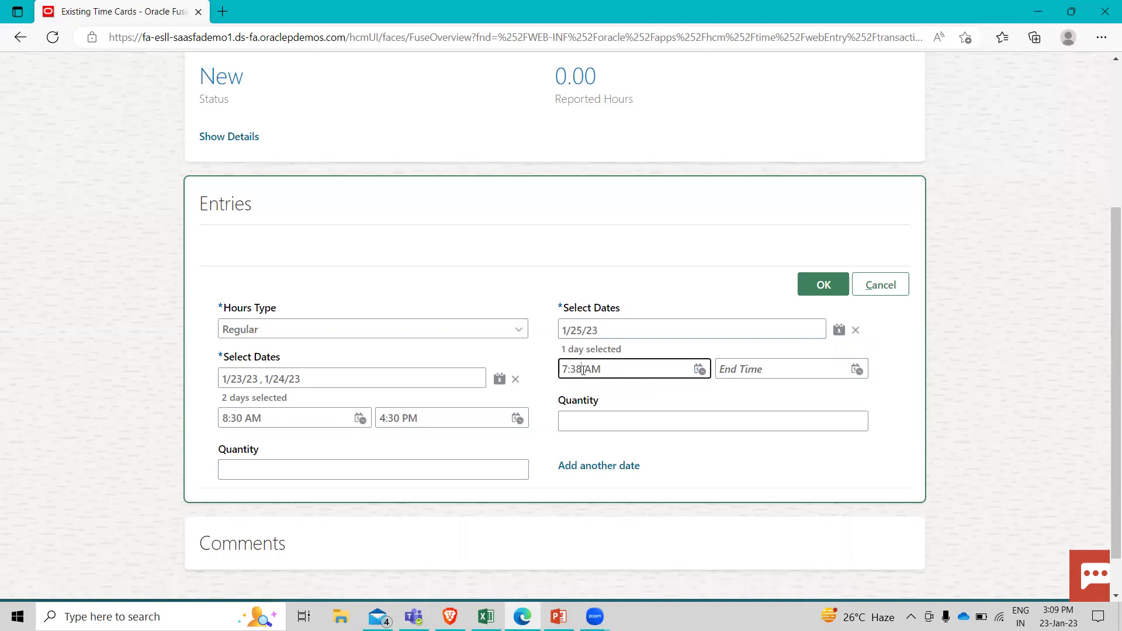
{"action": "left_click", "coordinate": [583, 370]}
{"action": "key", "text": "BackSpace"}
{"action": "key", "text": "BackSpace"}
{"action": "type", "text": "00"}
Set the January 25 end time to 3:00 PM and add the entries to the card
{"action": "left_click", "coordinate": [857, 371]}
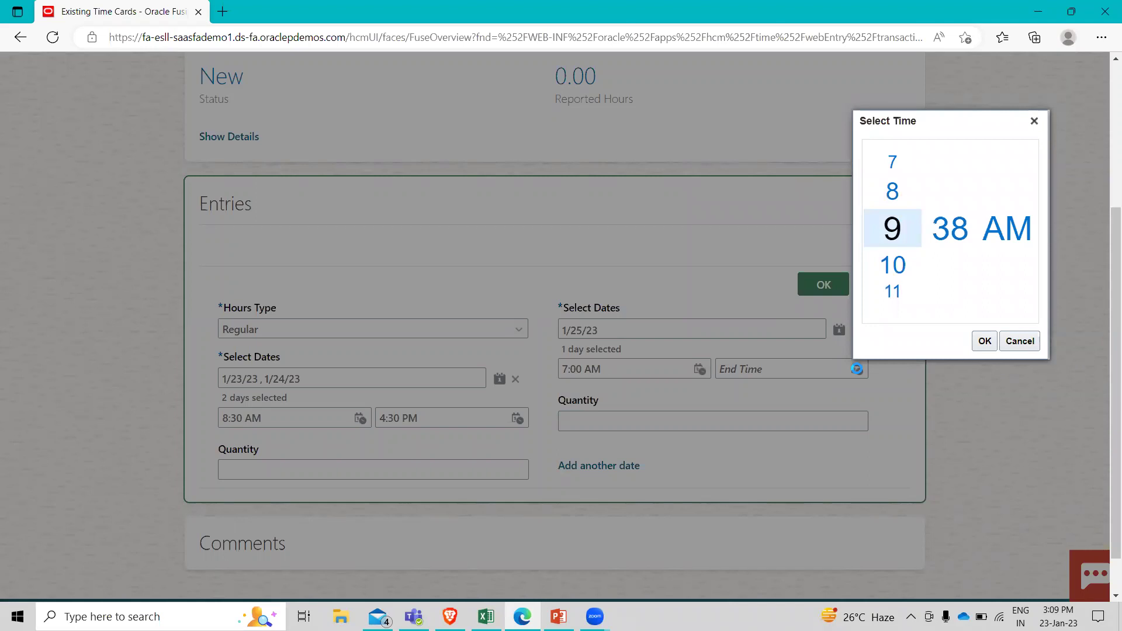
{"action": "scroll", "coordinate": [905, 233], "scroll_direction": "down", "scroll_amount": 4}
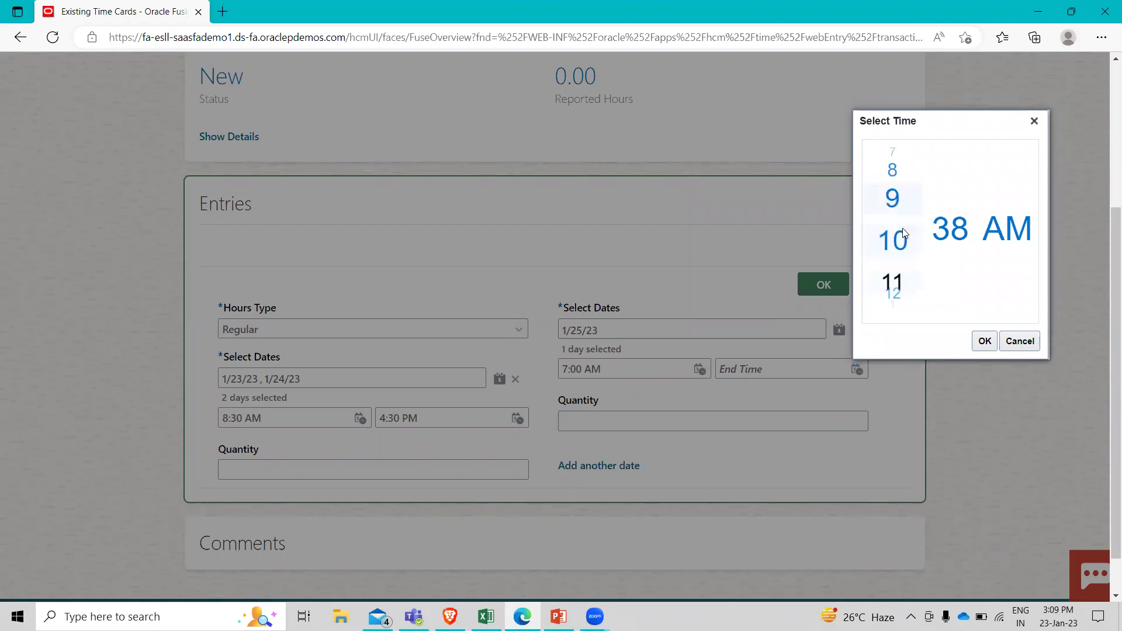
{"action": "scroll", "coordinate": [905, 232], "scroll_direction": "down", "scroll_amount": 2}
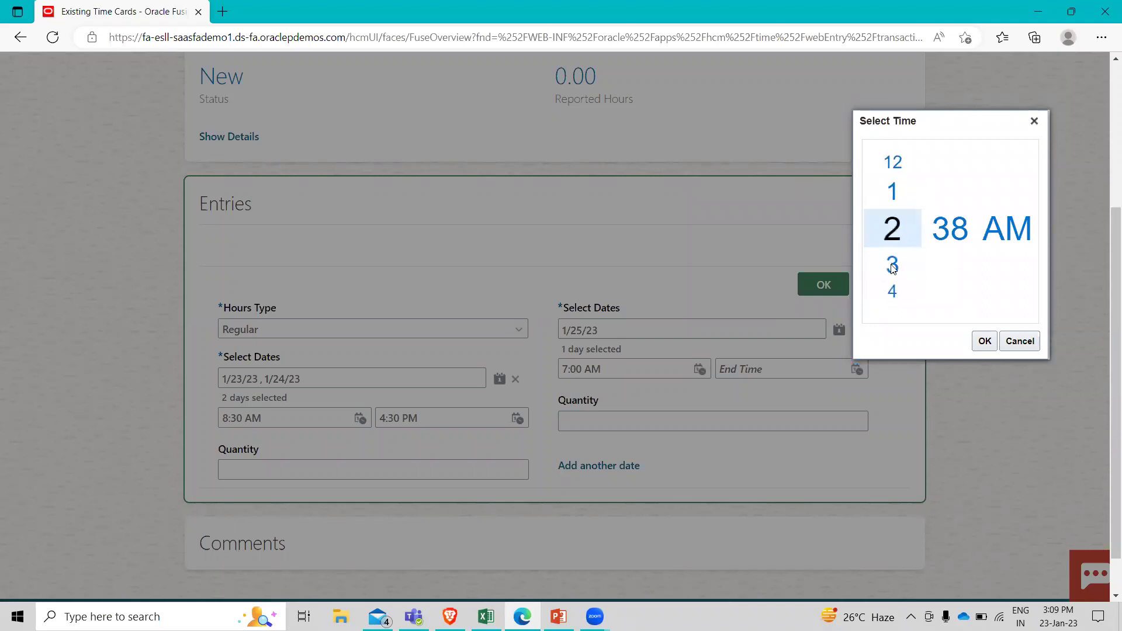
{"action": "left_click", "coordinate": [1011, 266]}
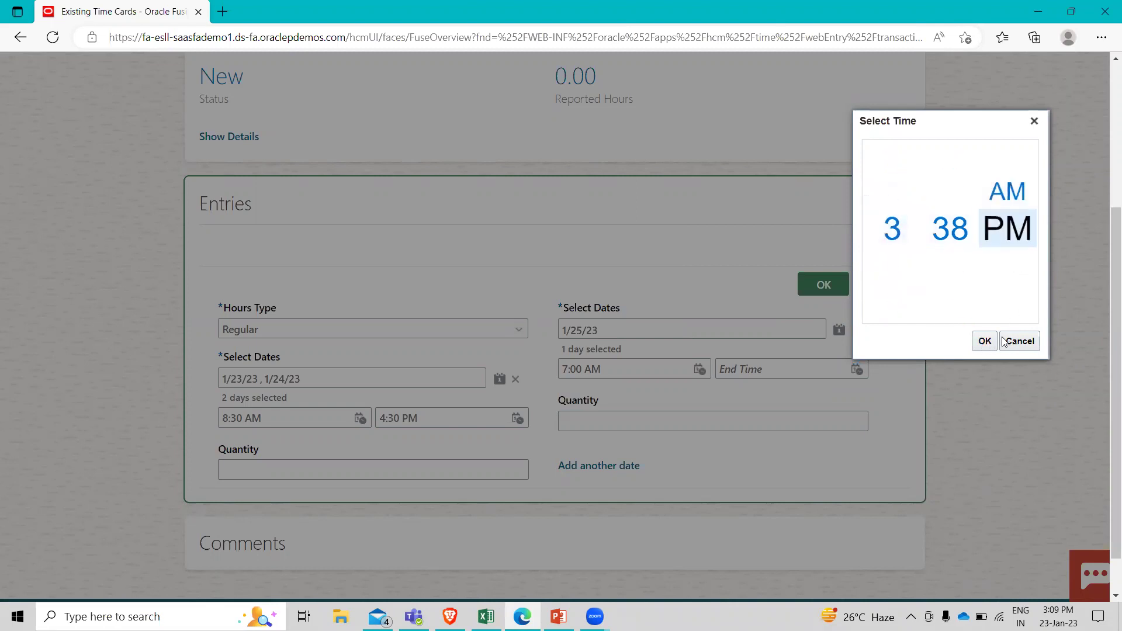
{"action": "left_click", "coordinate": [985, 341]}
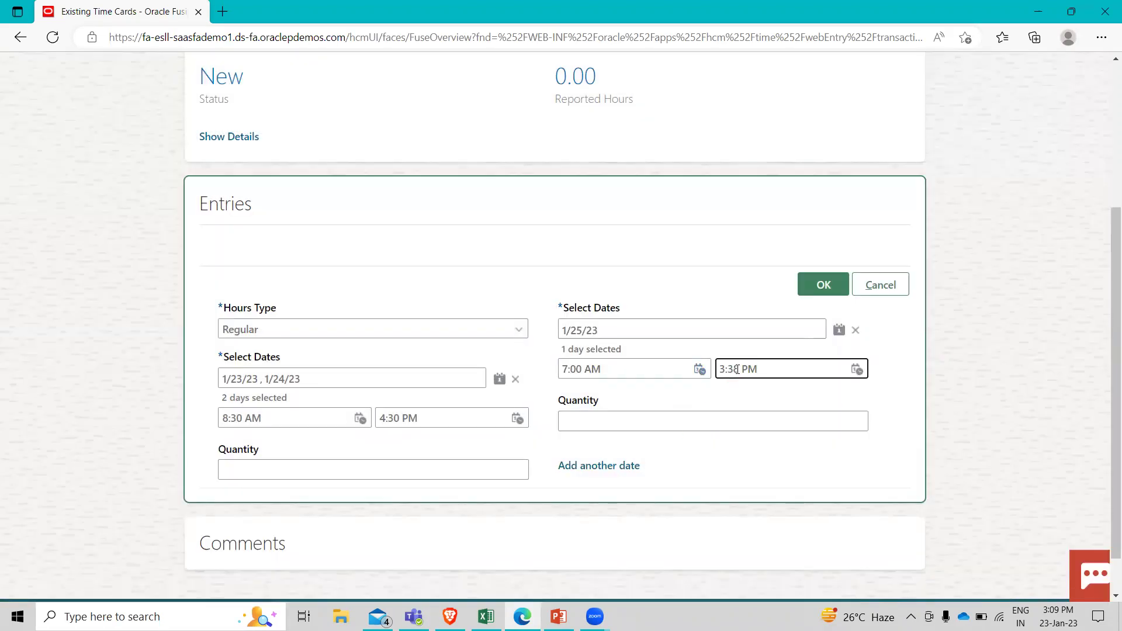
{"action": "left_click", "coordinate": [737, 368]}
{"action": "key", "text": "BackSpace"}
{"action": "key", "text": "BackSpace"}
{"action": "type", "text": "00"}
{"action": "left_click", "coordinate": [659, 396]}
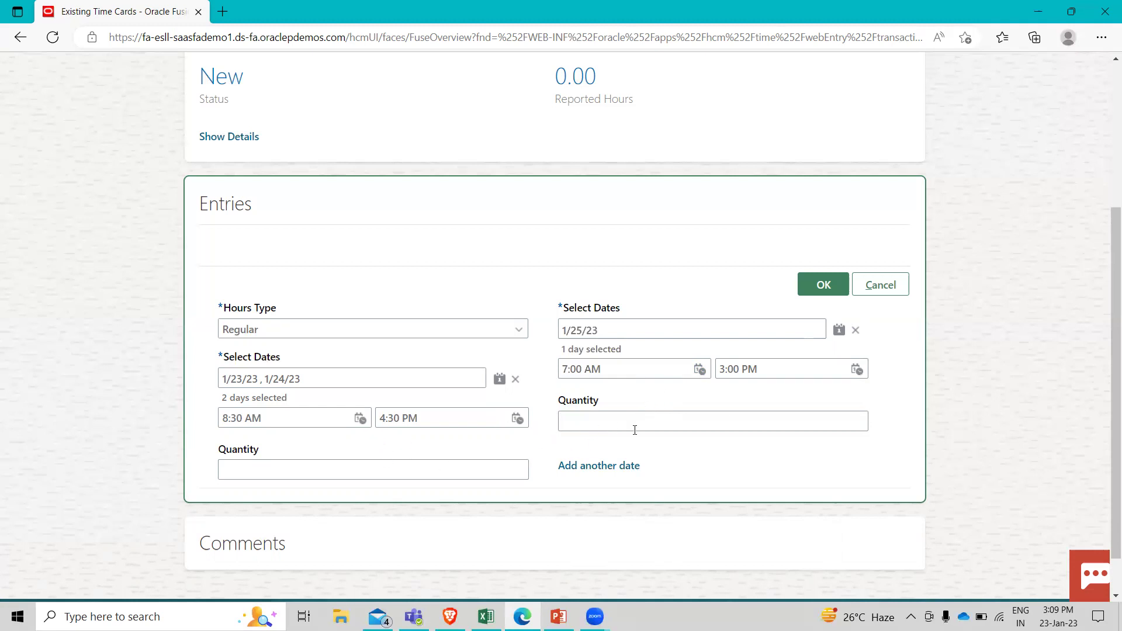
{"action": "left_click", "coordinate": [821, 285]}
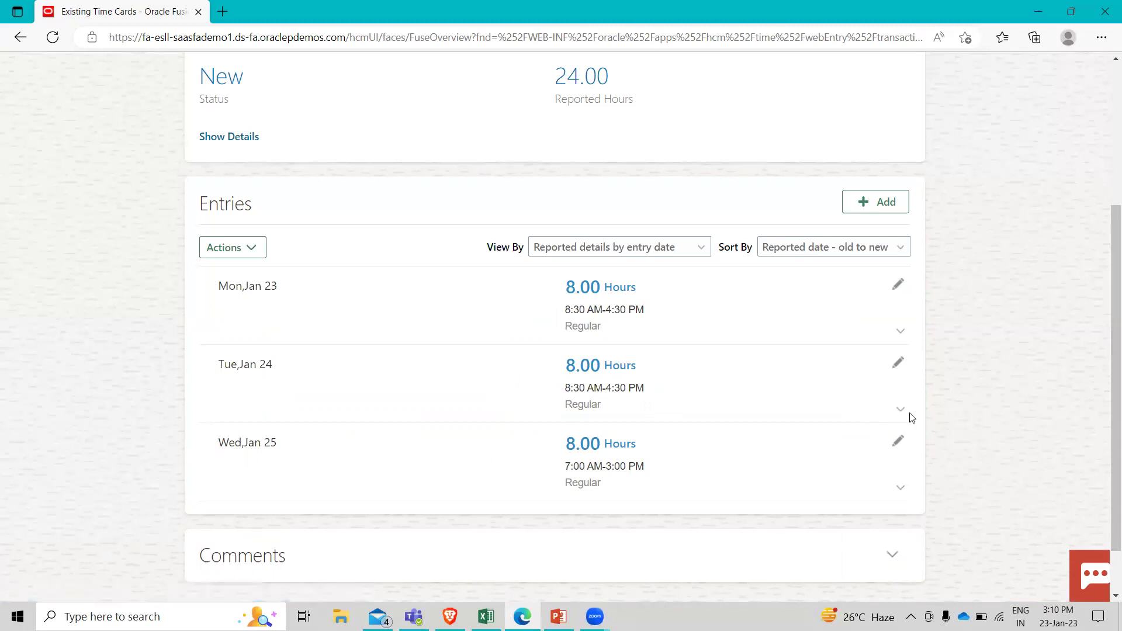
Review the 24.00 Reported Hours total and the time card period on the card
{"action": "scroll", "coordinate": [911, 417], "scroll_direction": "up", "scroll_amount": 2}
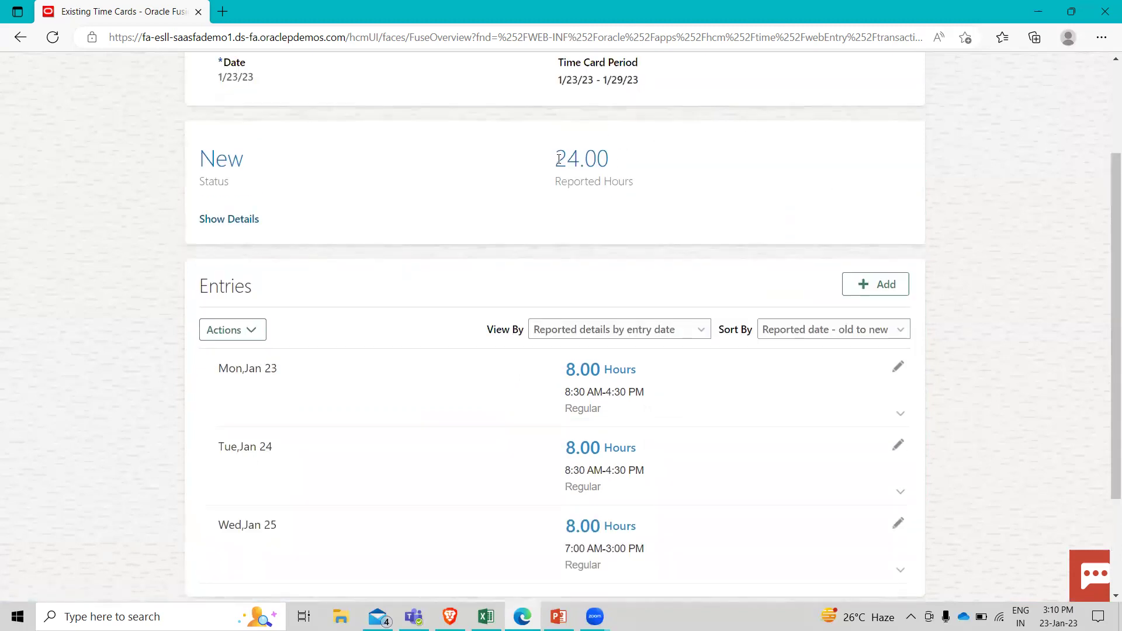
{"action": "left_click_drag", "start_coordinate": [560, 158], "coordinate": [663, 173]}
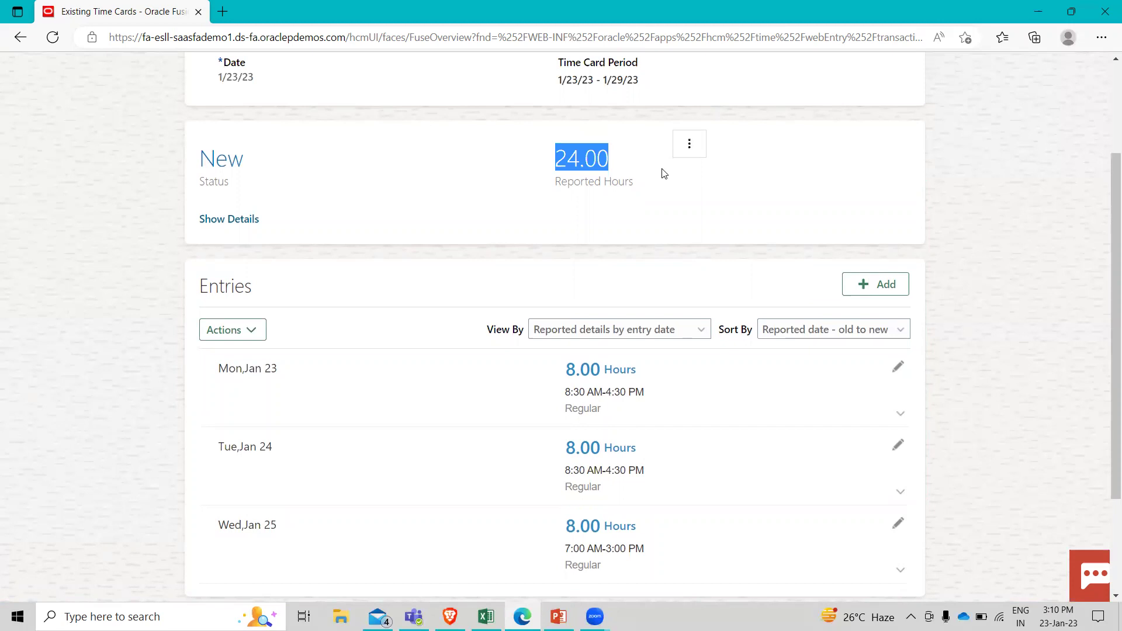
{"action": "left_click", "coordinate": [664, 193]}
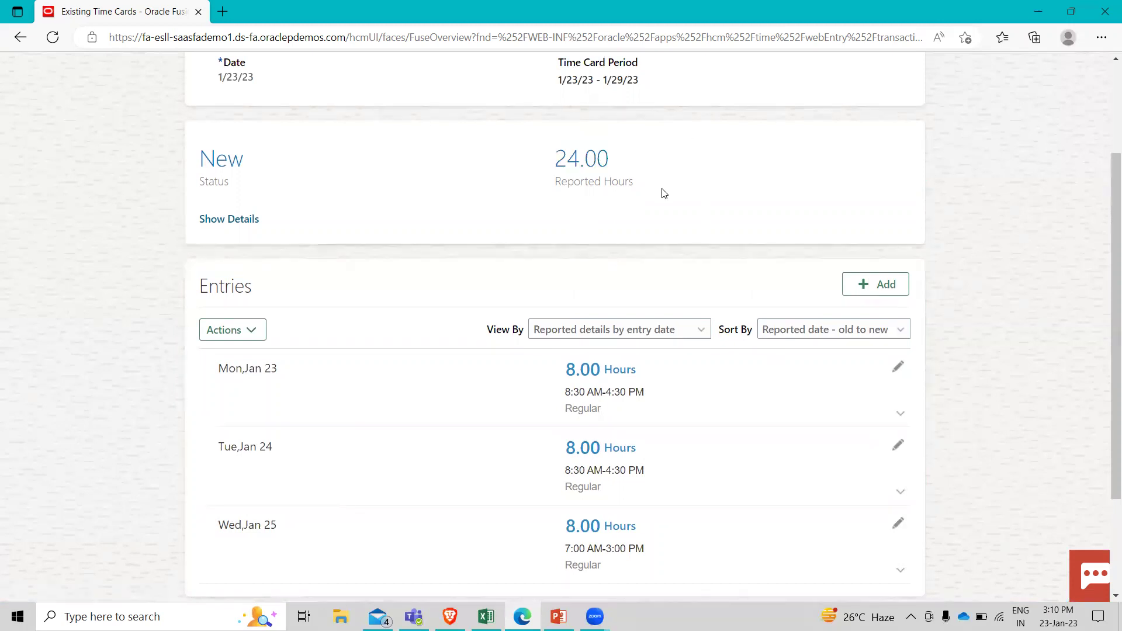
{"action": "scroll", "coordinate": [664, 193], "scroll_direction": "up", "scroll_amount": 3}
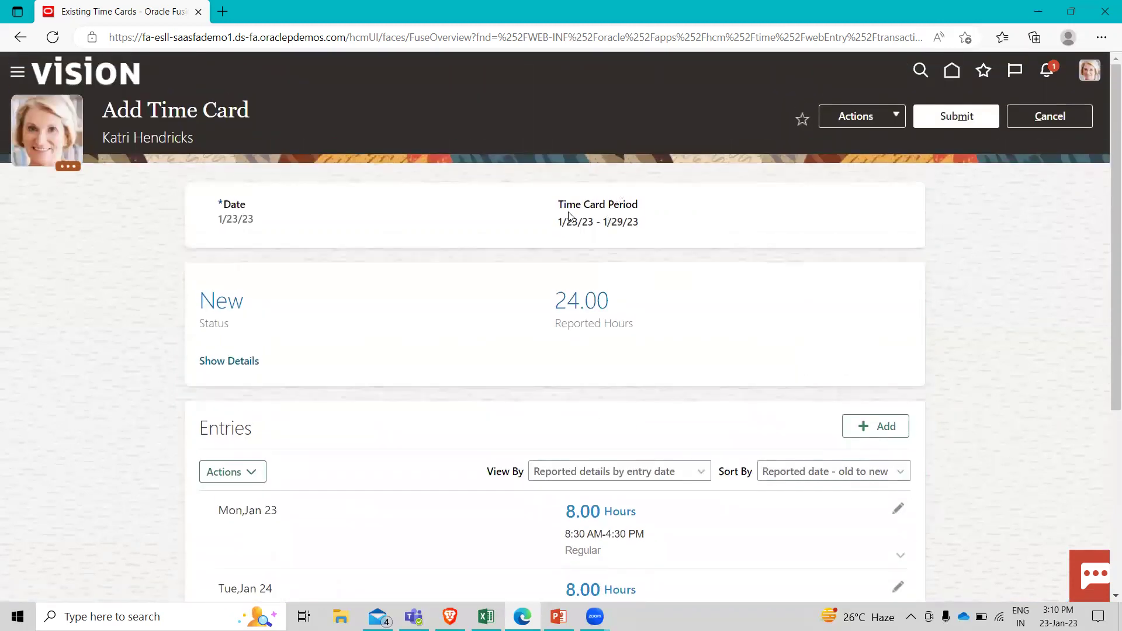
{"action": "left_click_drag", "start_coordinate": [563, 206], "coordinate": [644, 207]}
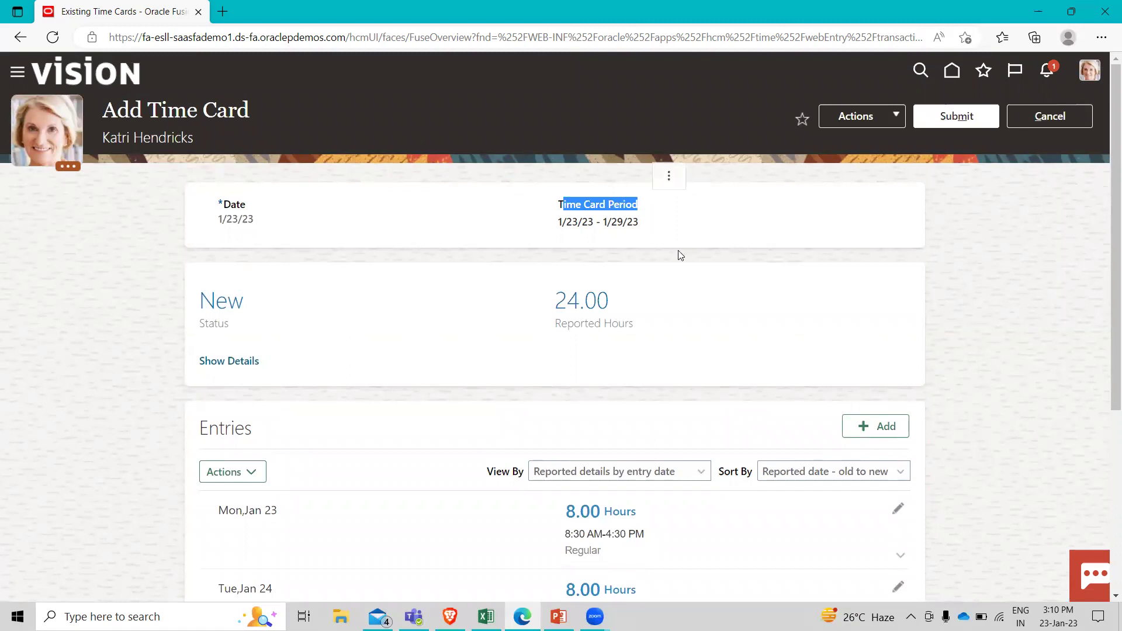
{"action": "scroll", "coordinate": [686, 314], "scroll_direction": "down", "scroll_amount": 3}
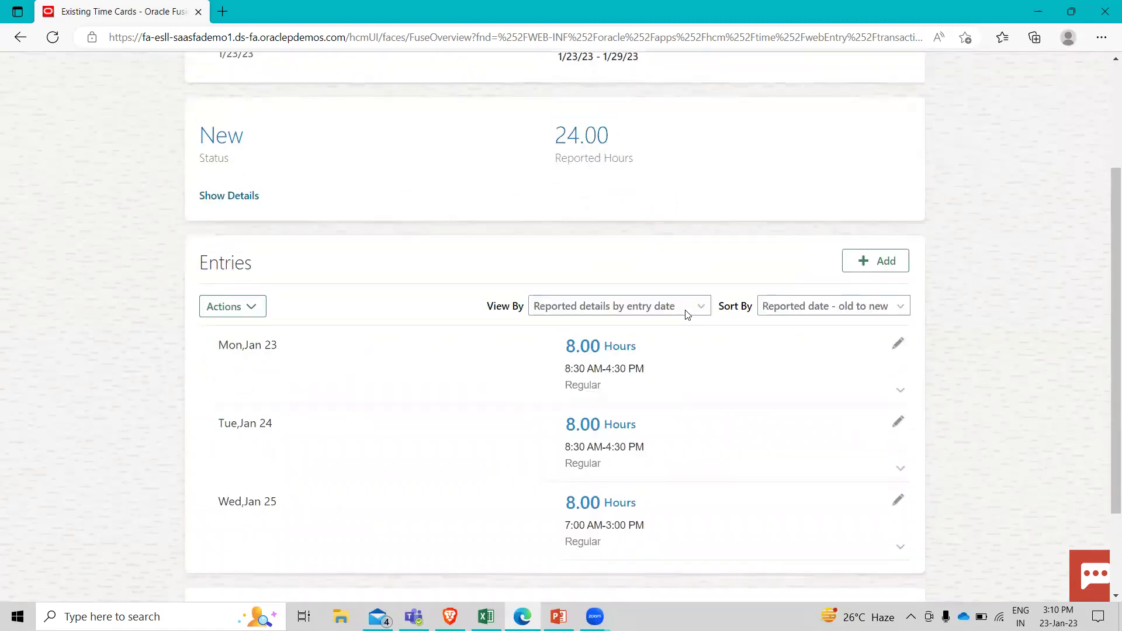
{"action": "scroll", "coordinate": [686, 315], "scroll_direction": "down", "scroll_amount": 2}
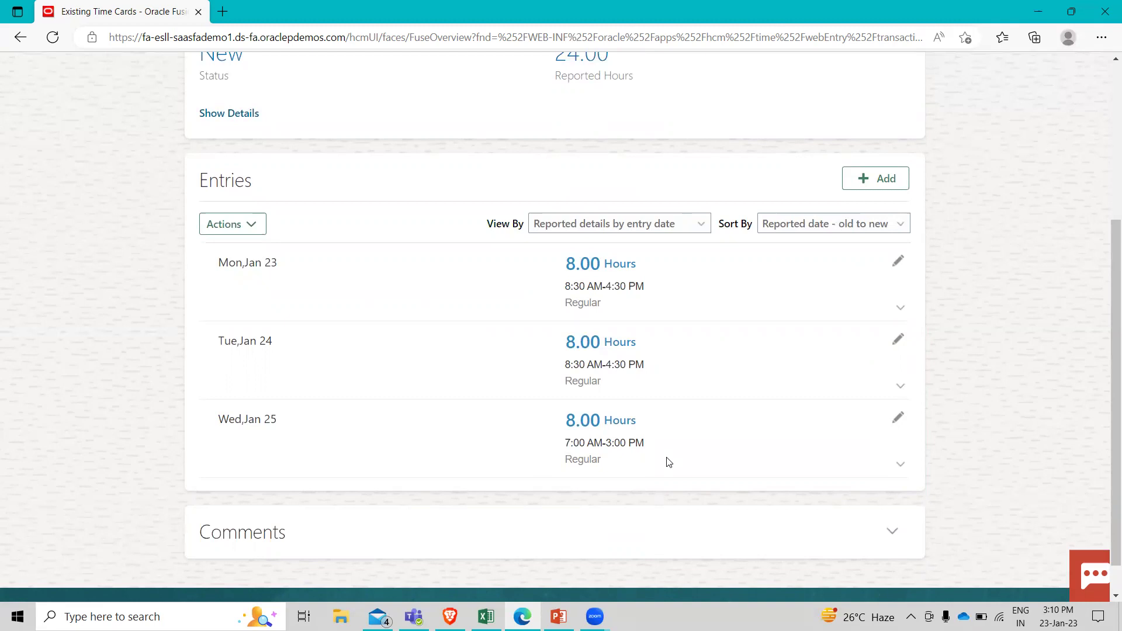
Edit the Wed, Jan 25 entry to run 7:30 AM to 3:30 PM
{"action": "left_click", "coordinate": [898, 419]}
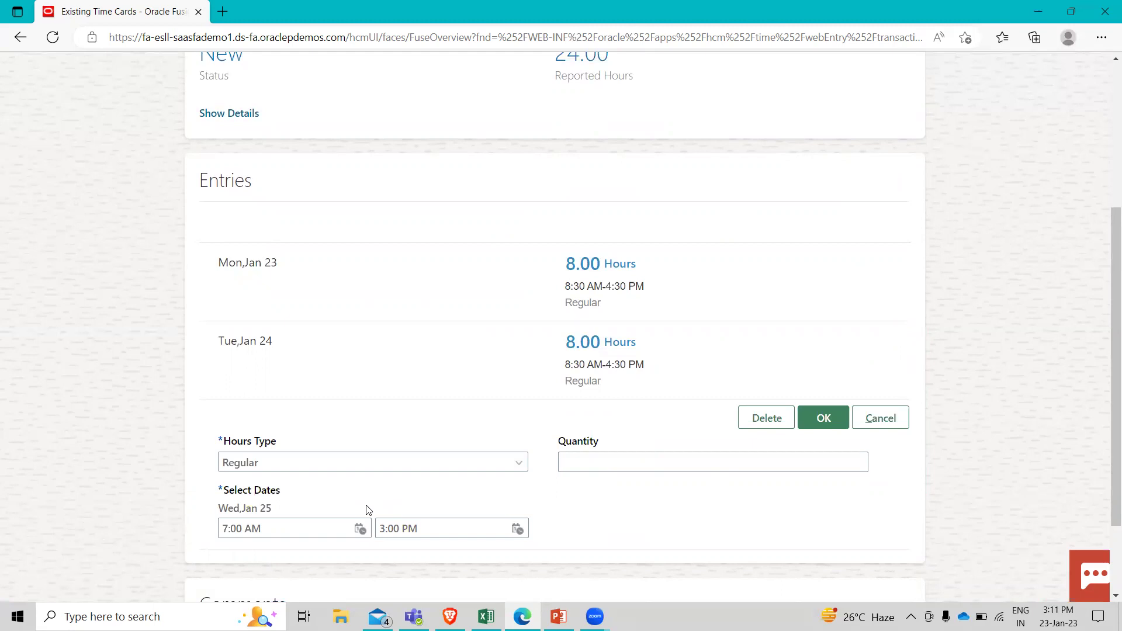
{"action": "left_click", "coordinate": [236, 529]}
{"action": "double_click", "coordinate": [235, 529]}
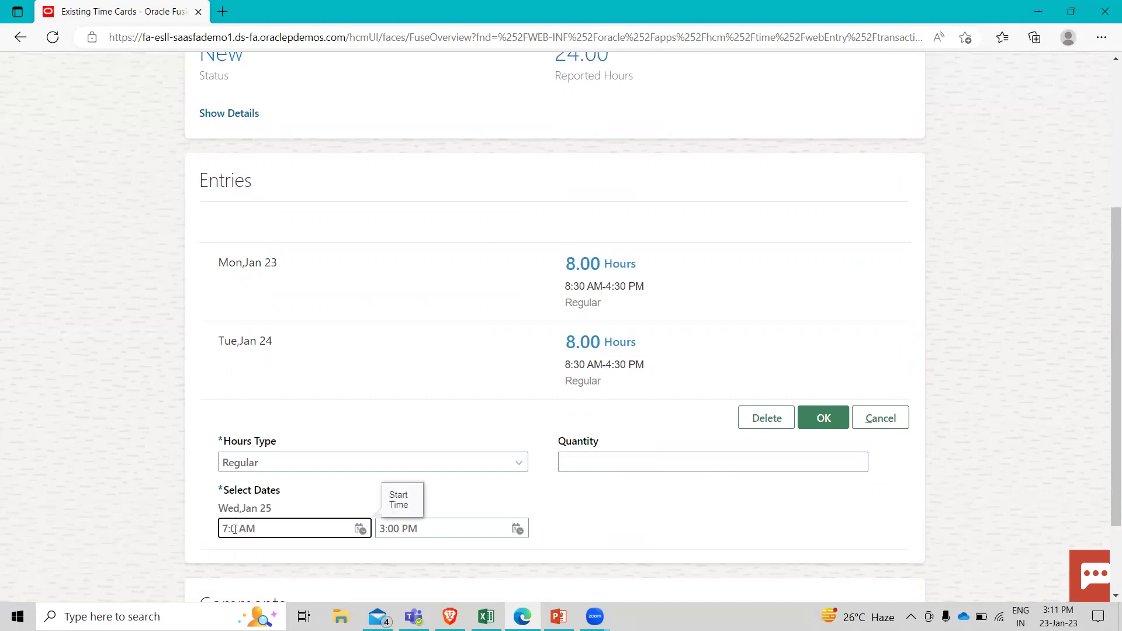
{"action": "type", "text": "30"}
{"action": "left_click", "coordinate": [394, 529]}
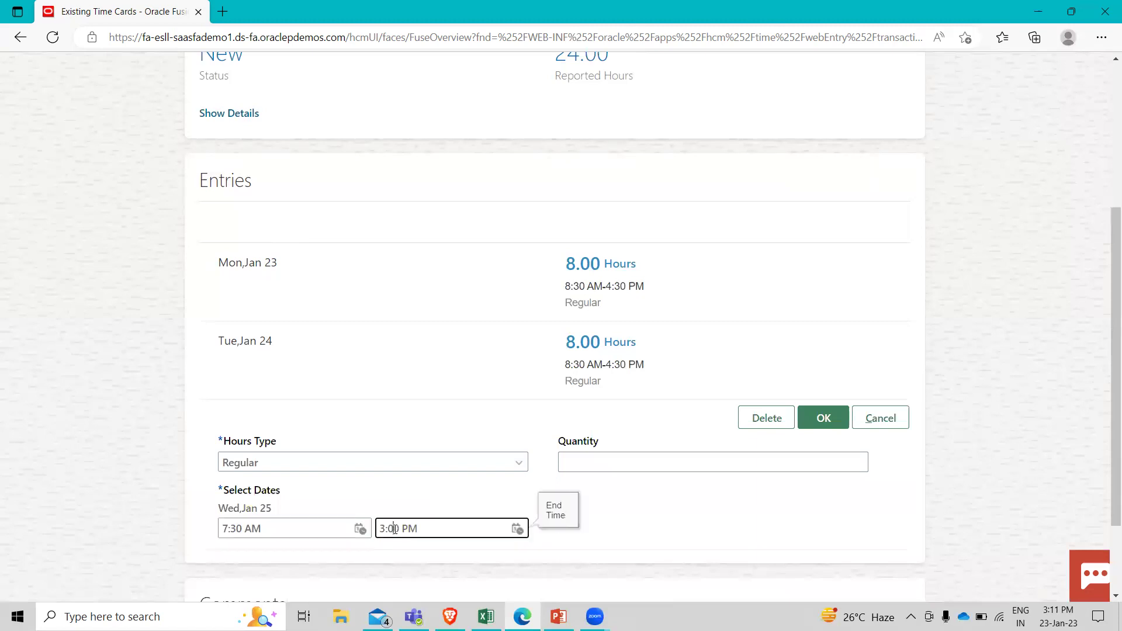
{"action": "key", "text": "Delete"}
{"action": "key", "text": "Delete"}
{"action": "type", "text": "3"}
{"action": "left_click", "coordinate": [824, 418]}
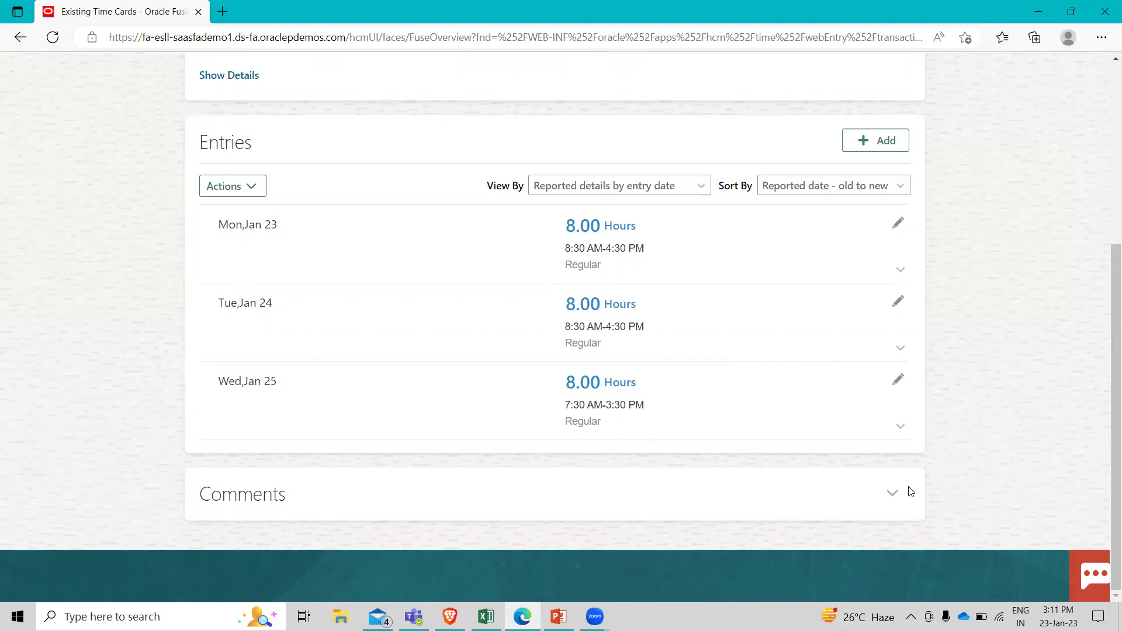
Expand the Comments section, review the empty approver comment box, and return to the top of the time card
{"action": "left_click", "coordinate": [893, 495]}
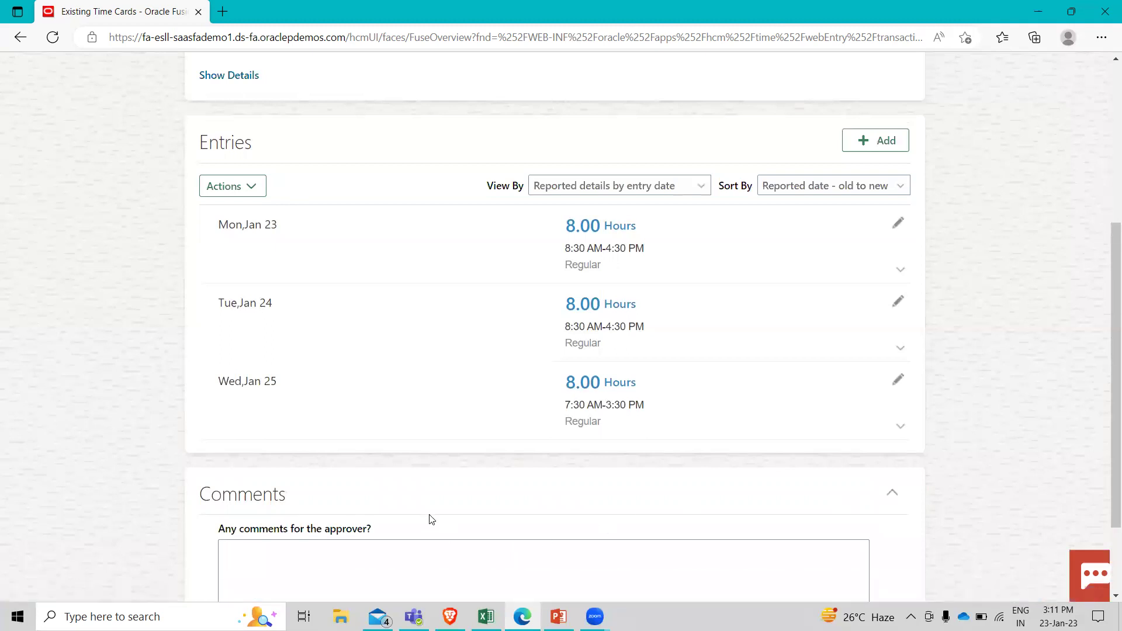
{"action": "scroll", "coordinate": [431, 520], "scroll_direction": "down", "scroll_amount": 2}
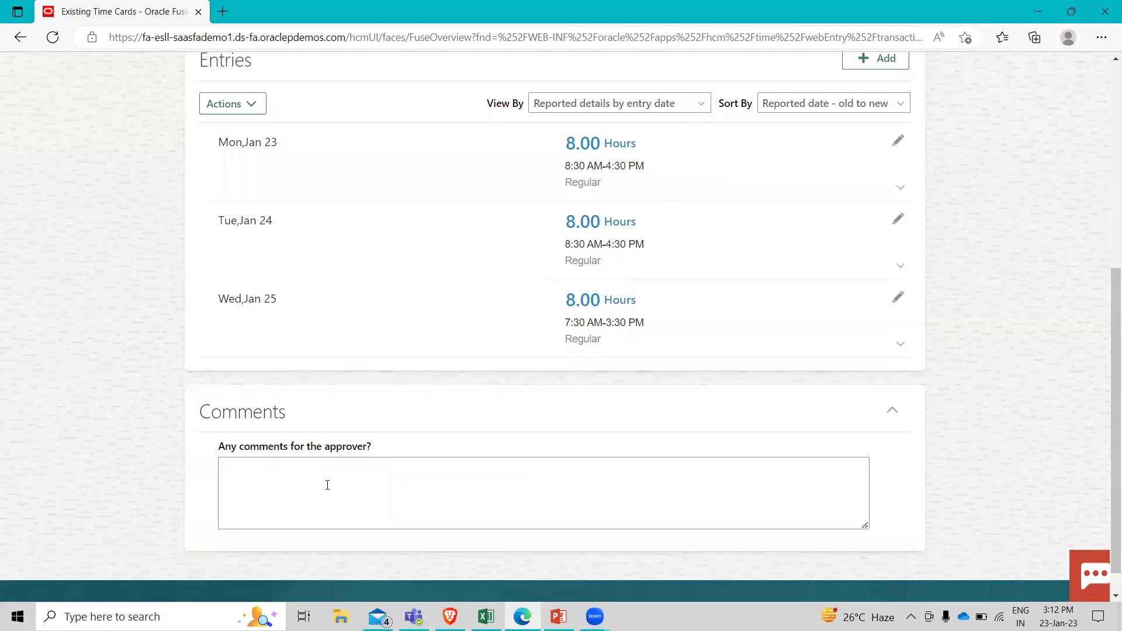
{"action": "scroll", "coordinate": [327, 485], "scroll_direction": "up", "scroll_amount": 4}
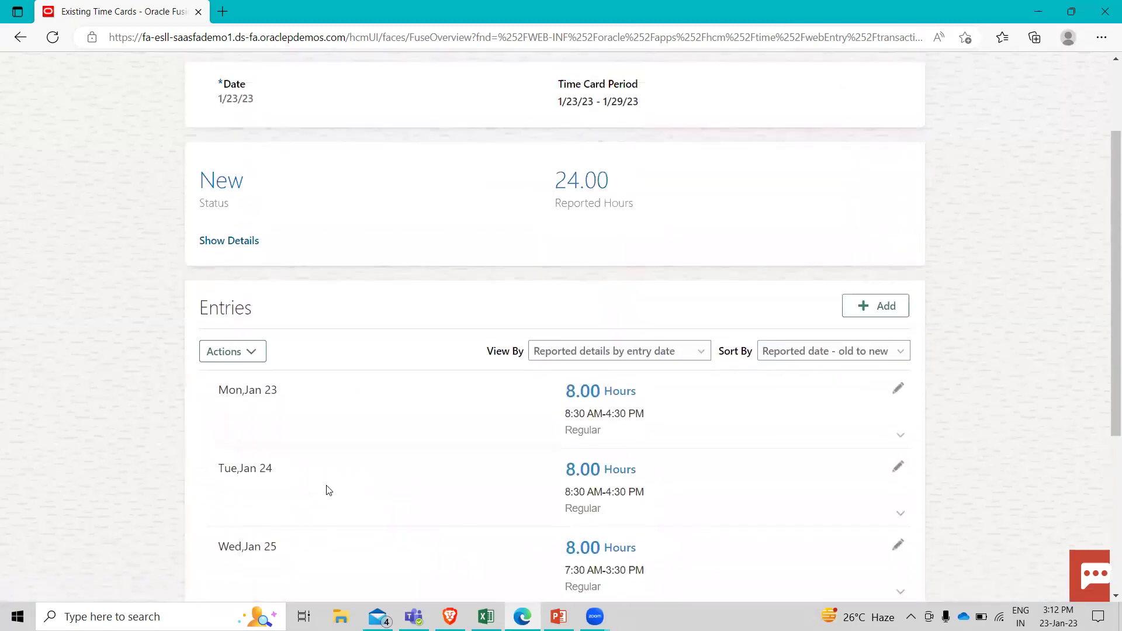
{"action": "scroll", "coordinate": [328, 490], "scroll_direction": "up", "scroll_amount": 2}
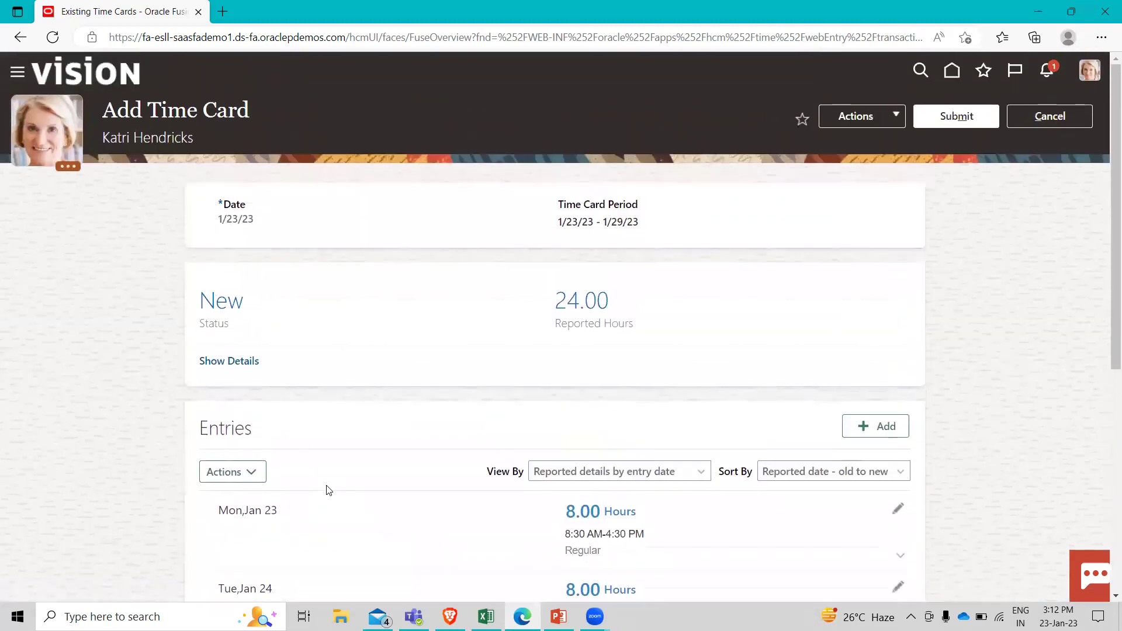
Save and close the 1/23/23 – 1/29/23 time card and confirm it is listed with 24 hours
{"action": "left_click", "coordinate": [891, 116]}
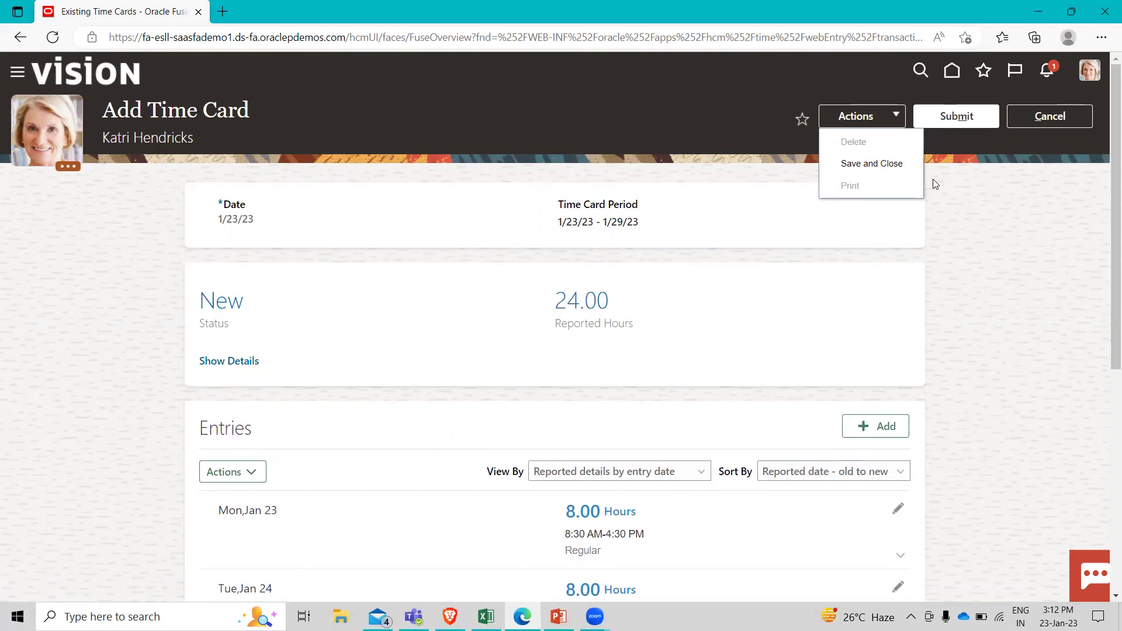
{"action": "left_click", "coordinate": [858, 164]}
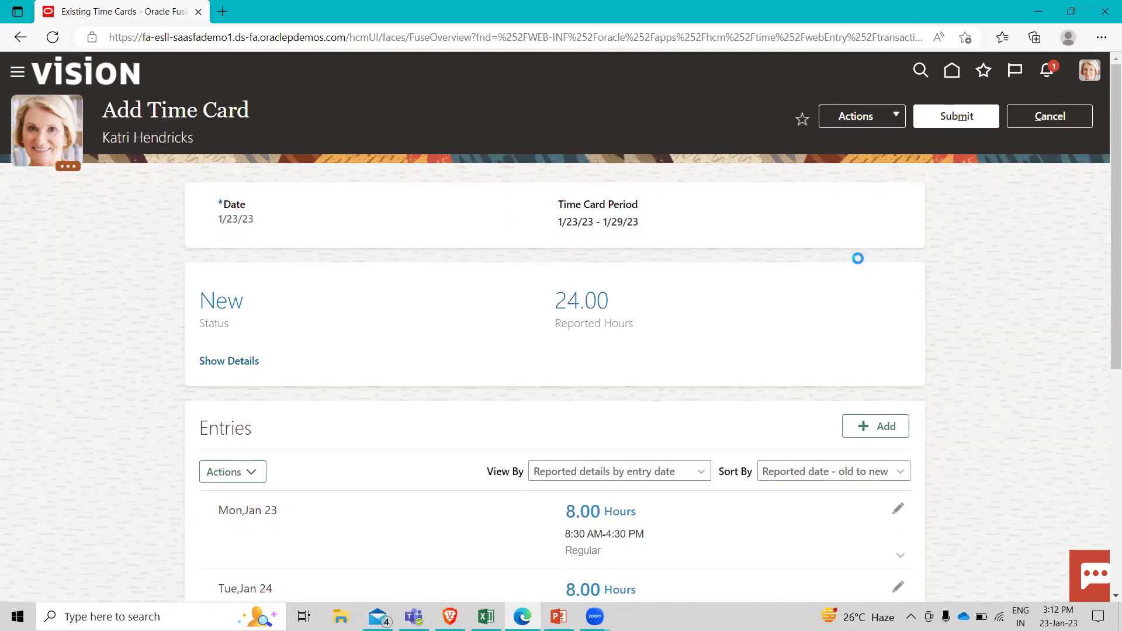
{"action": "scroll", "coordinate": [883, 315], "scroll_direction": "down", "scroll_amount": 2}
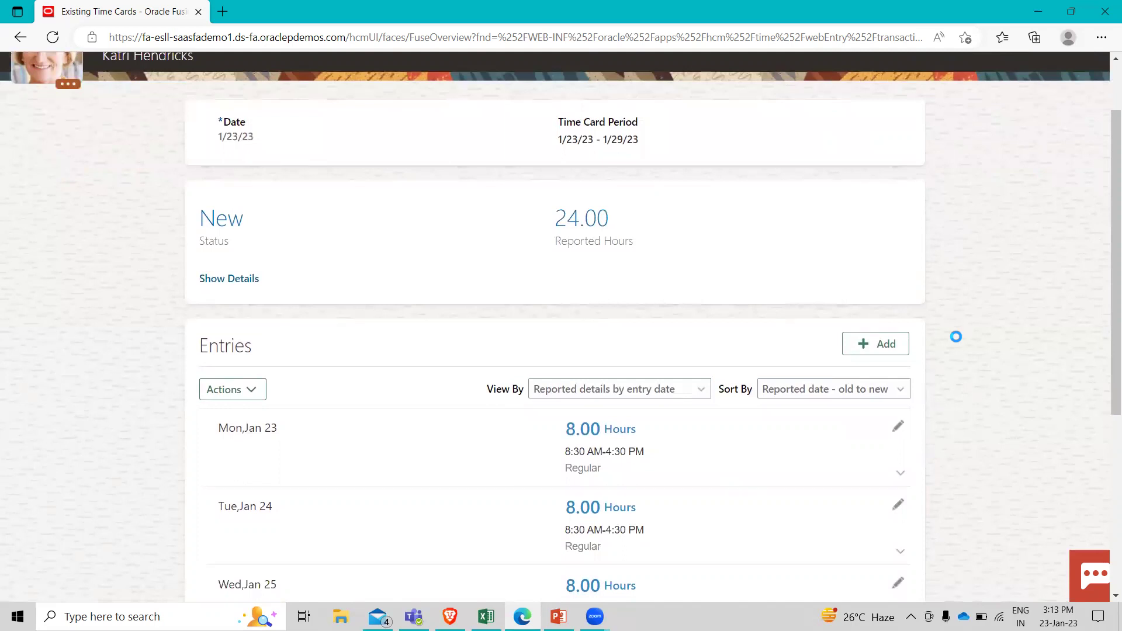
{"action": "scroll", "coordinate": [955, 336], "scroll_direction": "up", "scroll_amount": 2}
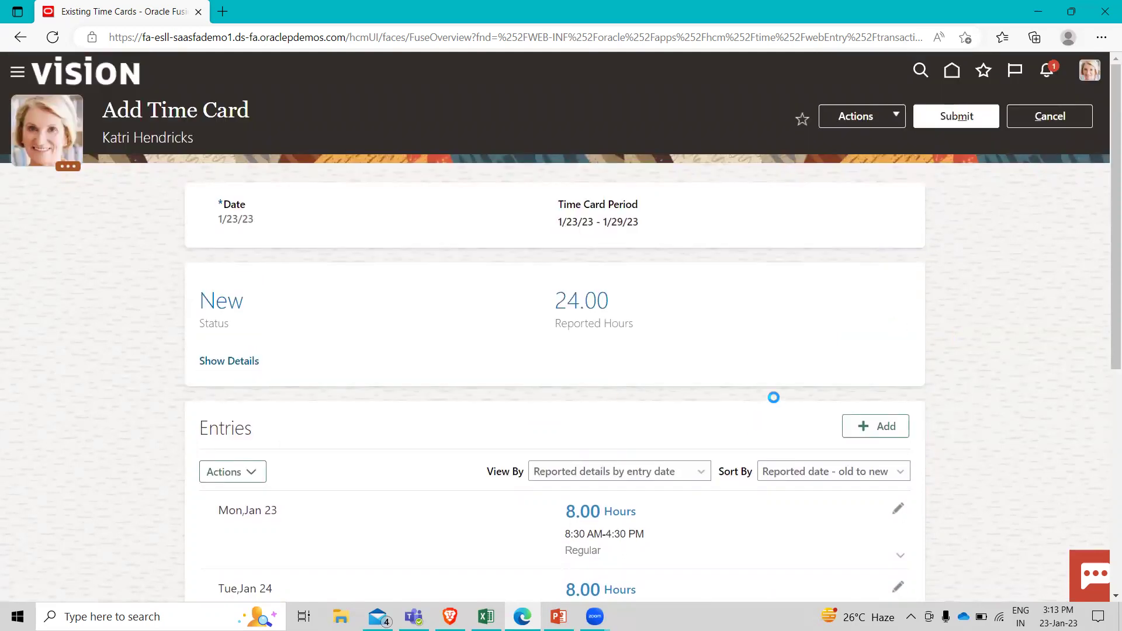
{"action": "scroll", "coordinate": [773, 397], "scroll_direction": "down", "scroll_amount": 2}
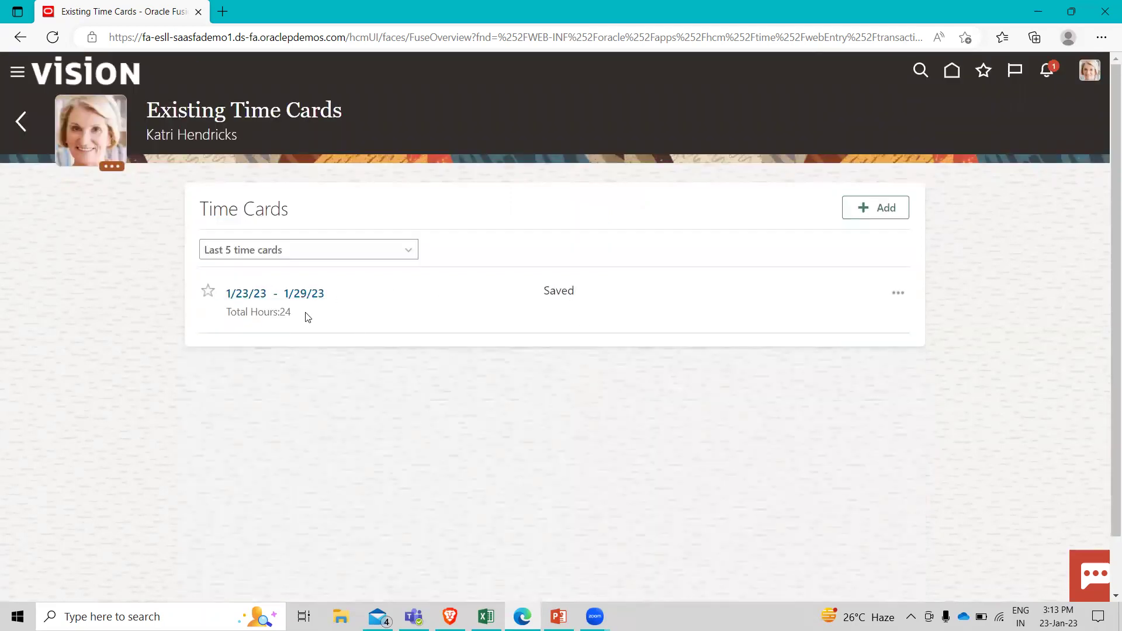
Reopen the saved 1/23/23 – 1/29/23 time card, review its three 8-hour entries, and check the available actions
{"action": "left_click", "coordinate": [304, 293]}
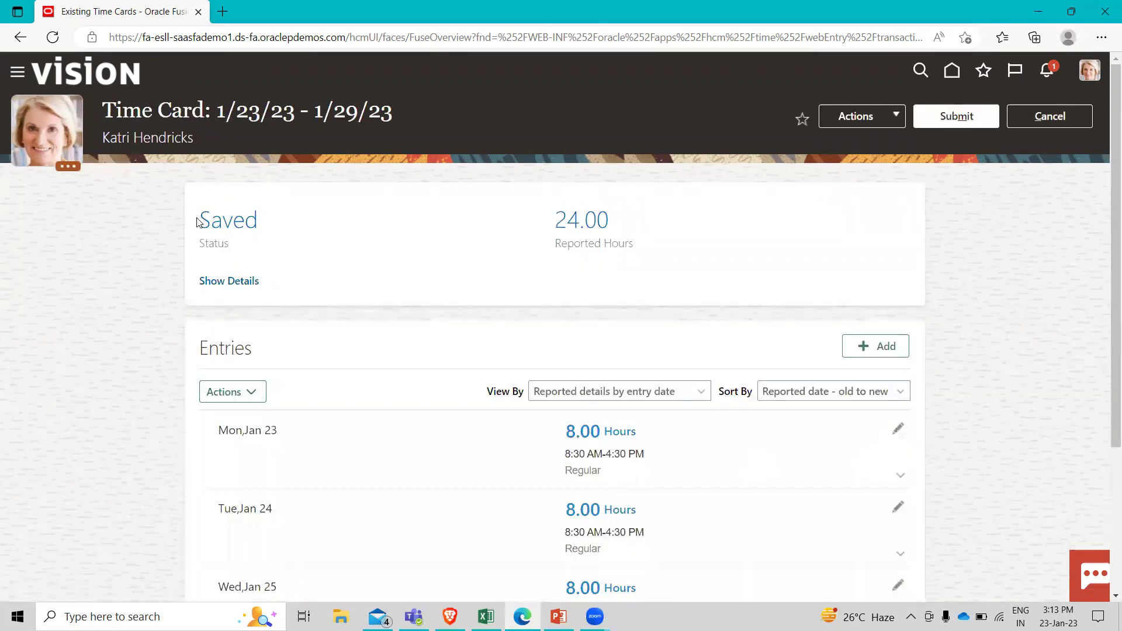
{"action": "scroll", "coordinate": [326, 300], "scroll_direction": "down", "scroll_amount": 1}
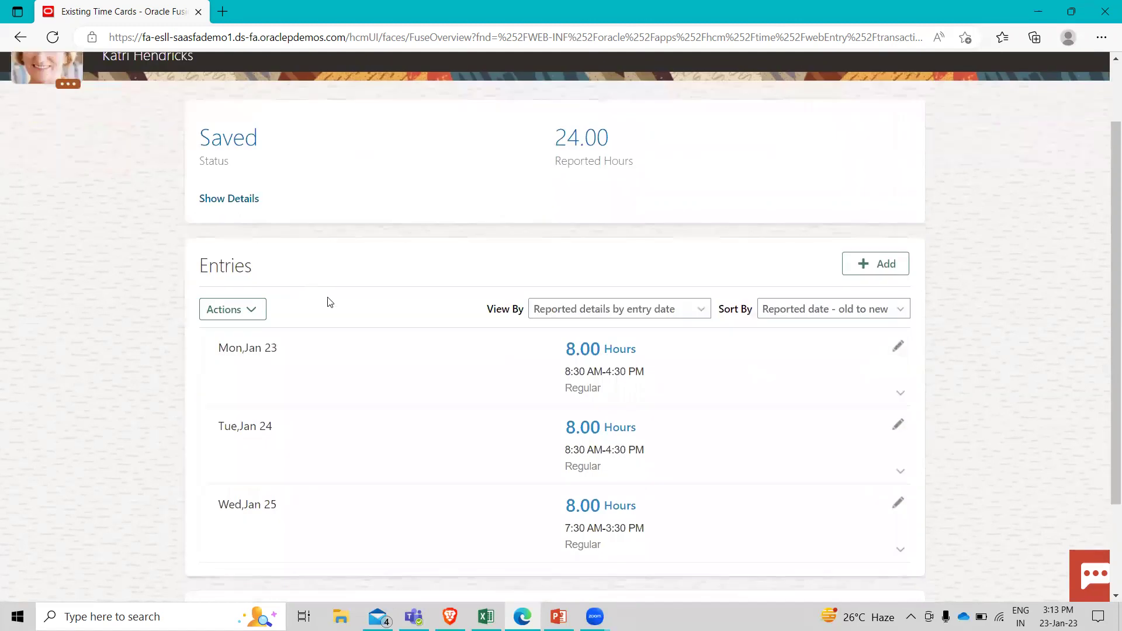
{"action": "scroll", "coordinate": [376, 395], "scroll_direction": "down", "scroll_amount": 1}
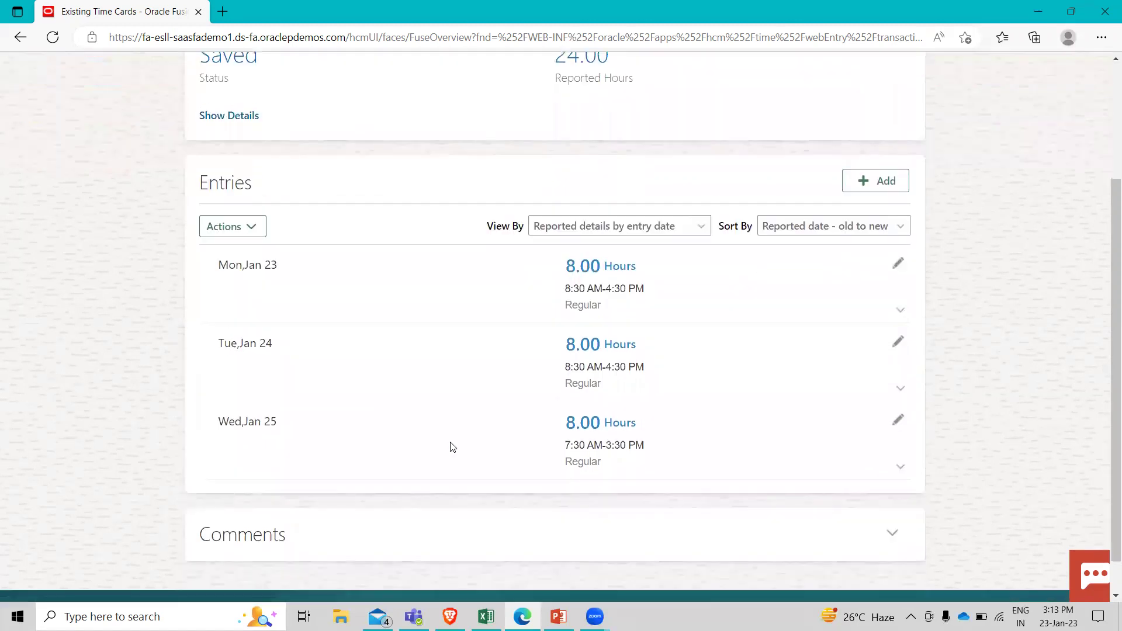
{"action": "scroll", "coordinate": [451, 446], "scroll_direction": "up", "scroll_amount": 2}
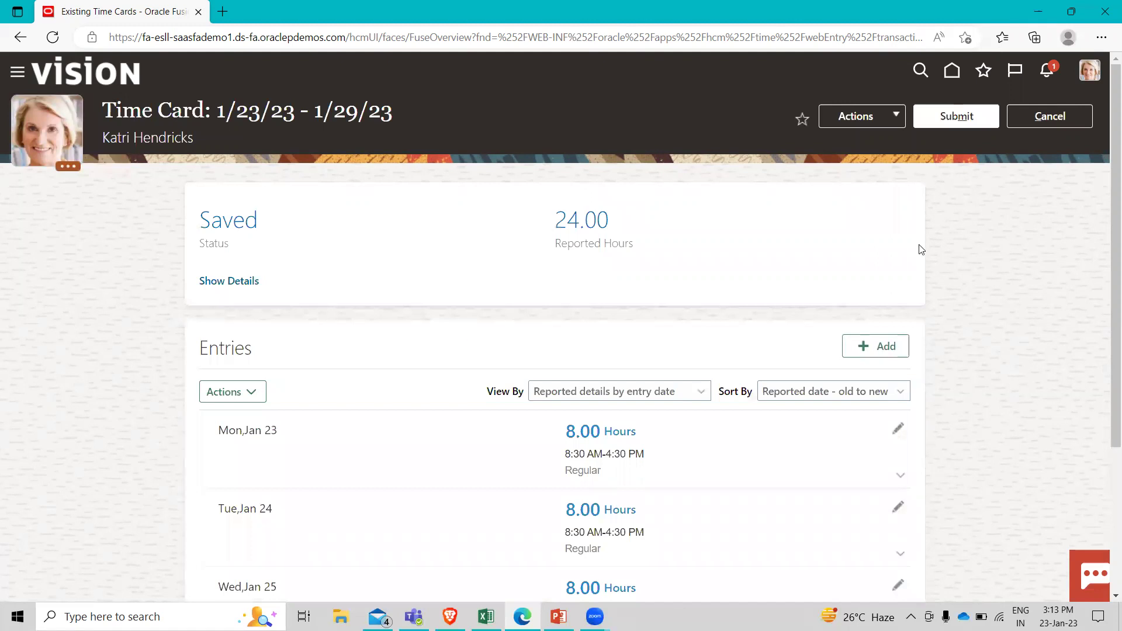
{"action": "left_click", "coordinate": [861, 116]}
{"action": "left_click", "coordinate": [853, 164]}
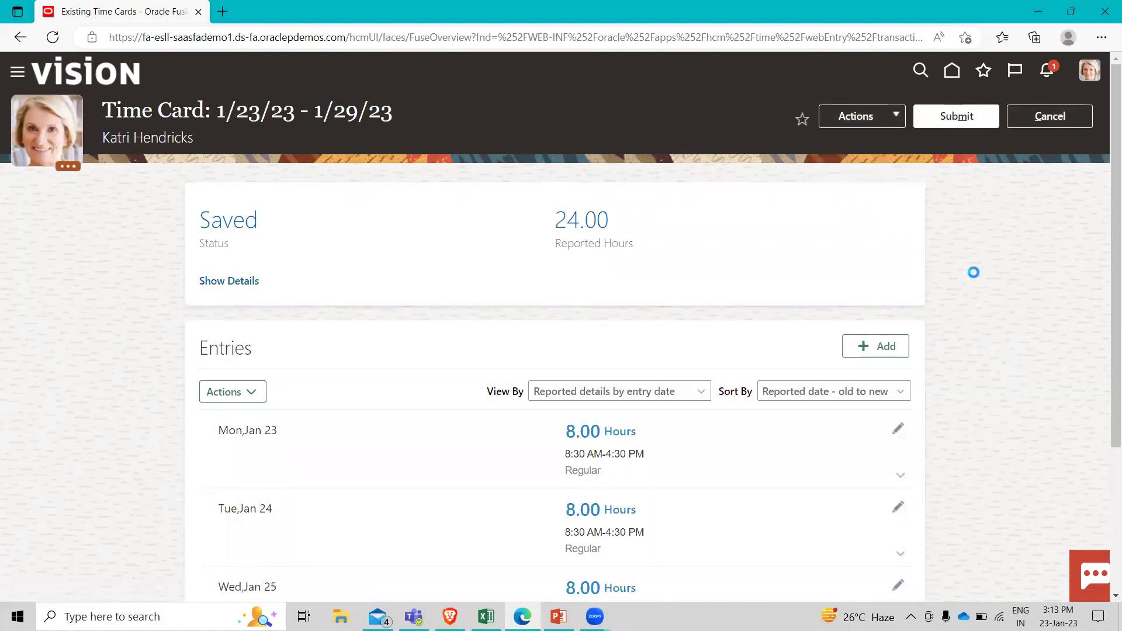